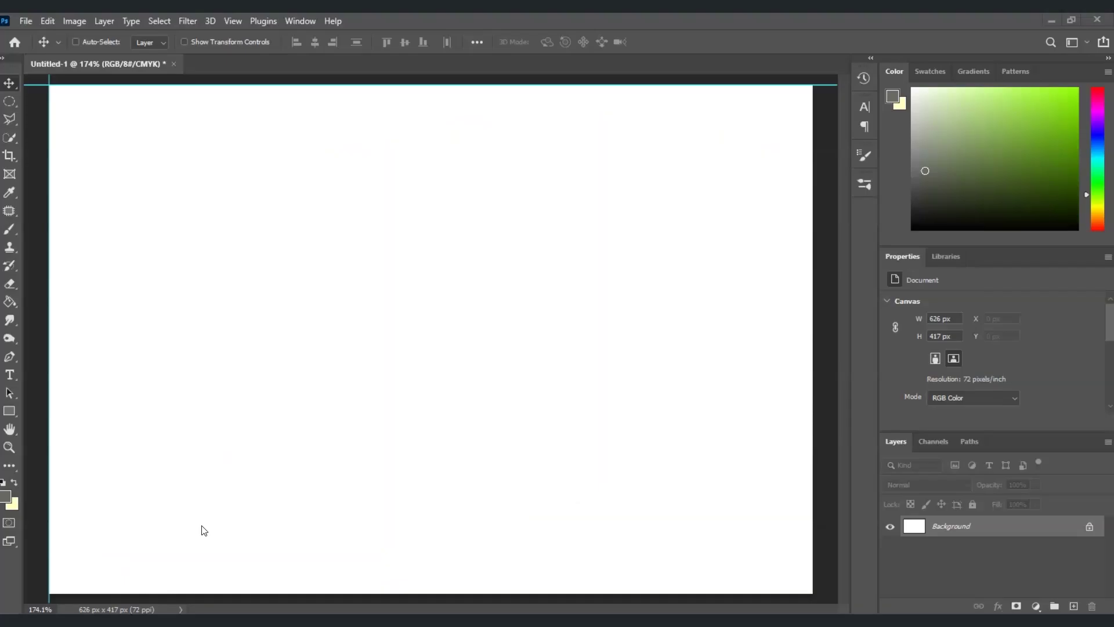
In the preview, draw a green rectangle and add two vertical guides beside it
left_click(151, 42)
left_click(107, 112)
mouse_move(244, 244)
left_mouse_down()
mouse_move(430, 418)
mouse_move(249, 235)
left_mouse_up()
left_click_drag(437, 81, 437, 261)
left_click_drag(575, 81, 575, 284)
Rasterize the rectangle, slant it into the left face, and mirror a copy as the right face
right_click(952, 526)
left_click(975, 528)
key("ctrl+t")
left_click_drag(251, 424, 263, 393)
key("Return")
key("ctrl+j")
left_click_drag(410, 330, 511, 325)
Add the top face, fill the left face darker green, and lighten the top face
mouse_move(294, 148)
left_mouse_down()
mouse_move(526, 306)
mouse_move(263, 217)
left_mouse_up()
key("ctrl+t")
key("Return")
left_click(951, 569)
left_click(6, 496)
left_click(925, 218)
left_click(348, 319)
left_click(952, 526)
left_click(1074, 606)
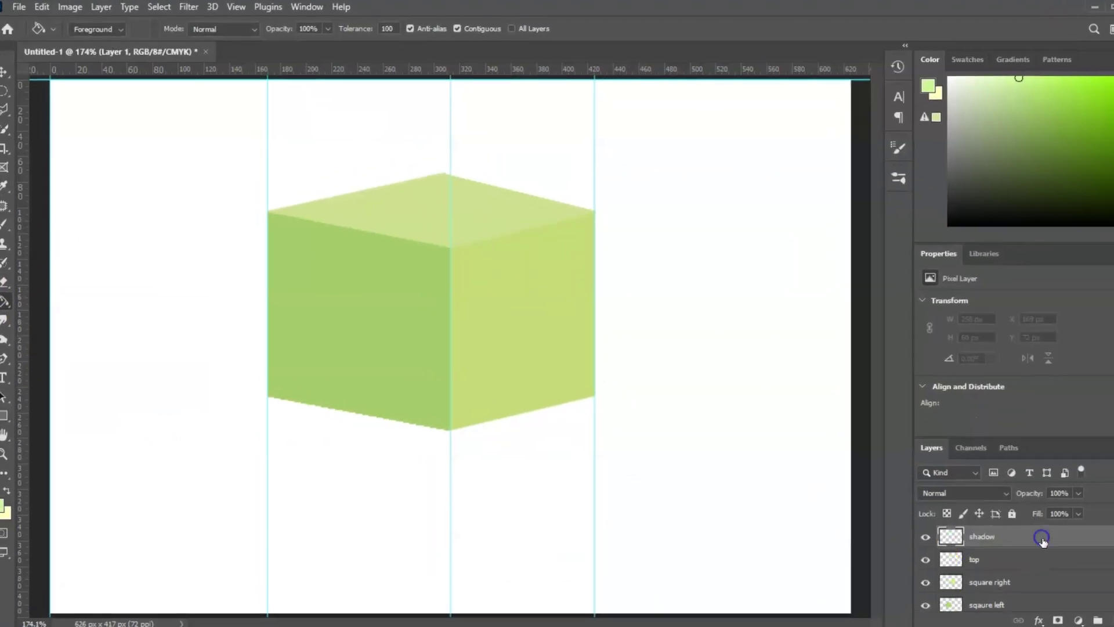
Add a layer named 'shadow', outline the area below the cube, and fill it with a gradient
double_click(952, 526)
type("shadow")
key("Return")
left_click(263, 392)
left_click(79, 457)
left_click(204, 537)
left_click(437, 424)
left_click_drag(407, 441, 107, 520)
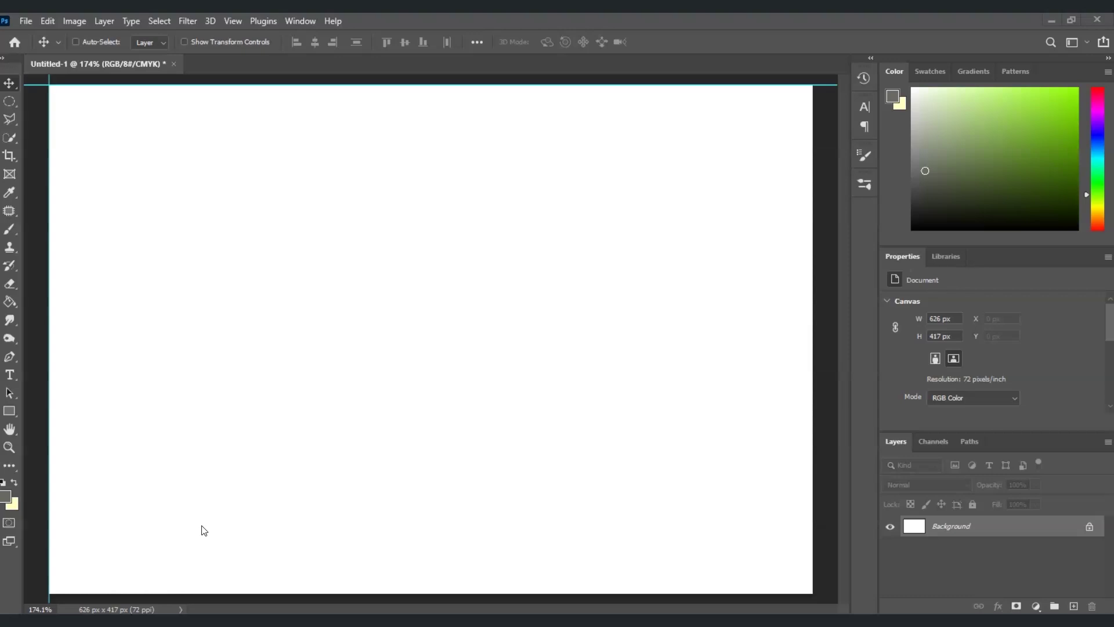
Draw a green-filled 152 × 144 px rectangle shape left of the canvas centre
left_click(10, 412)
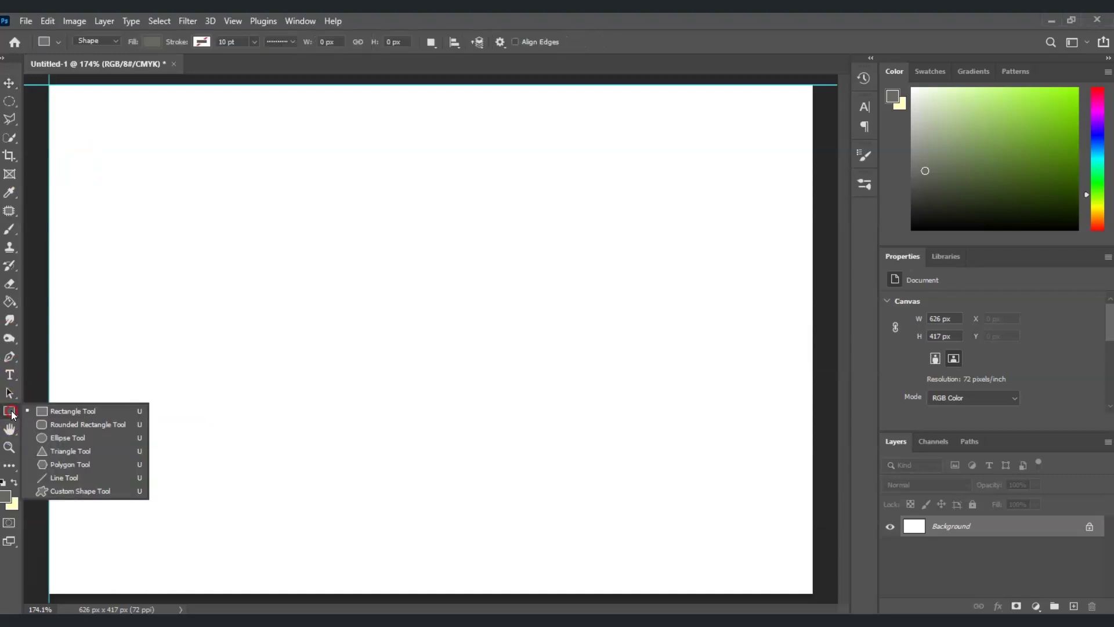
left_click(117, 412)
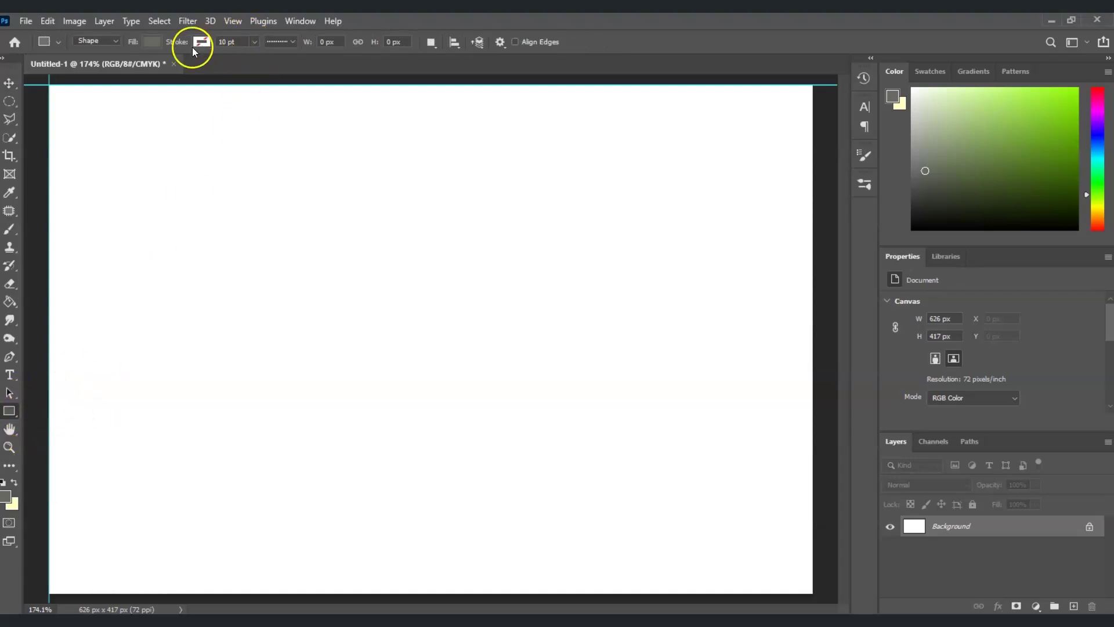
left_click(148, 46)
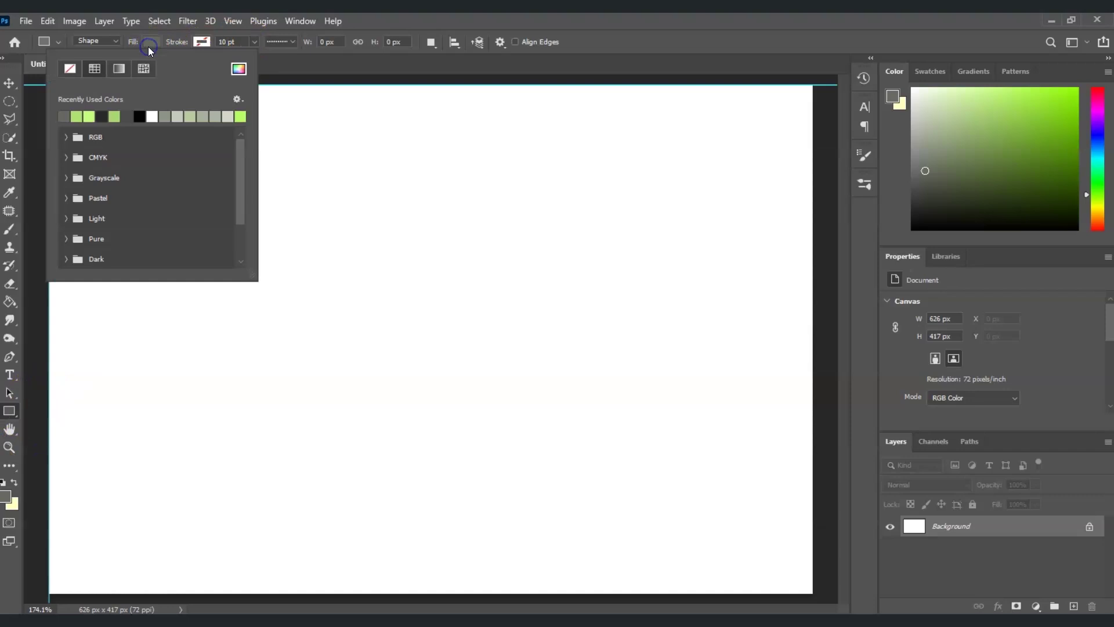
left_click(81, 116)
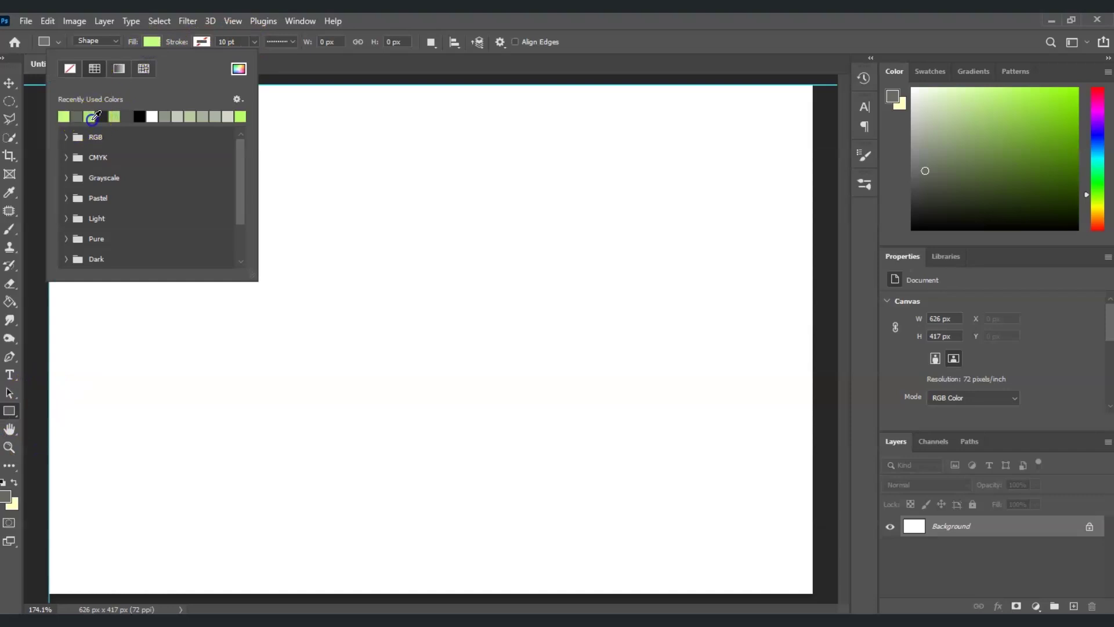
left_click(536, 23)
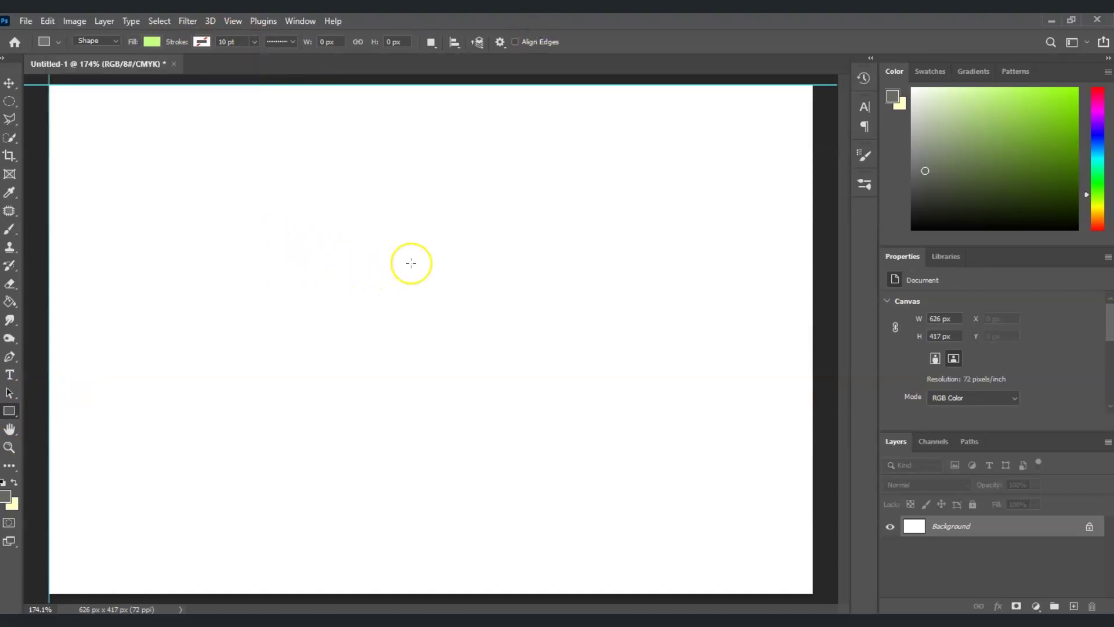
left_click_drag(246, 244, 430, 418)
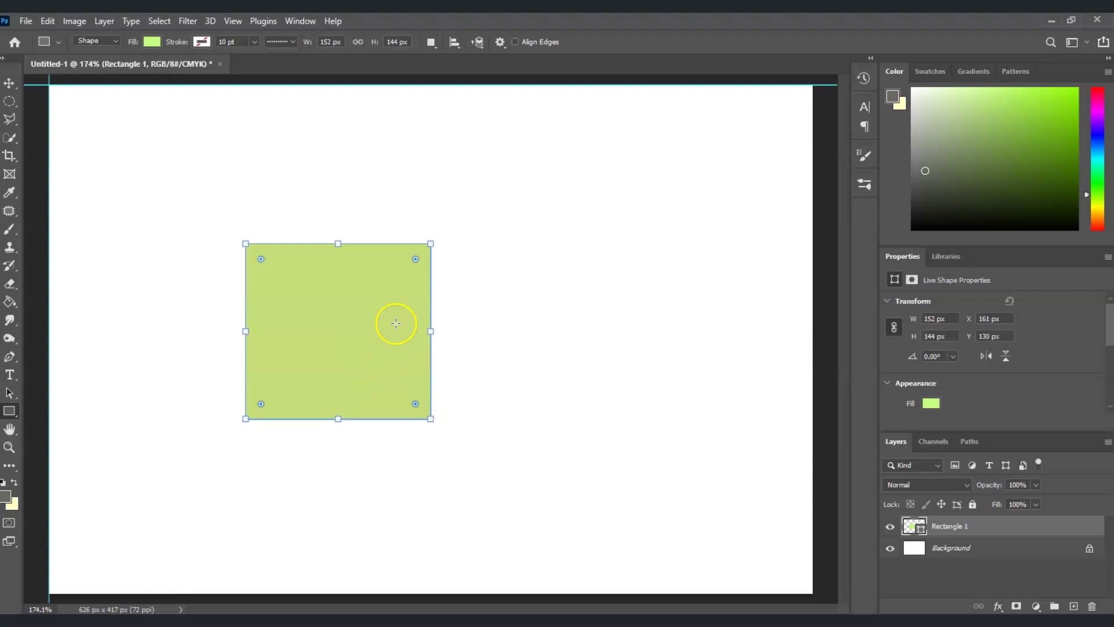
left_click(396, 323)
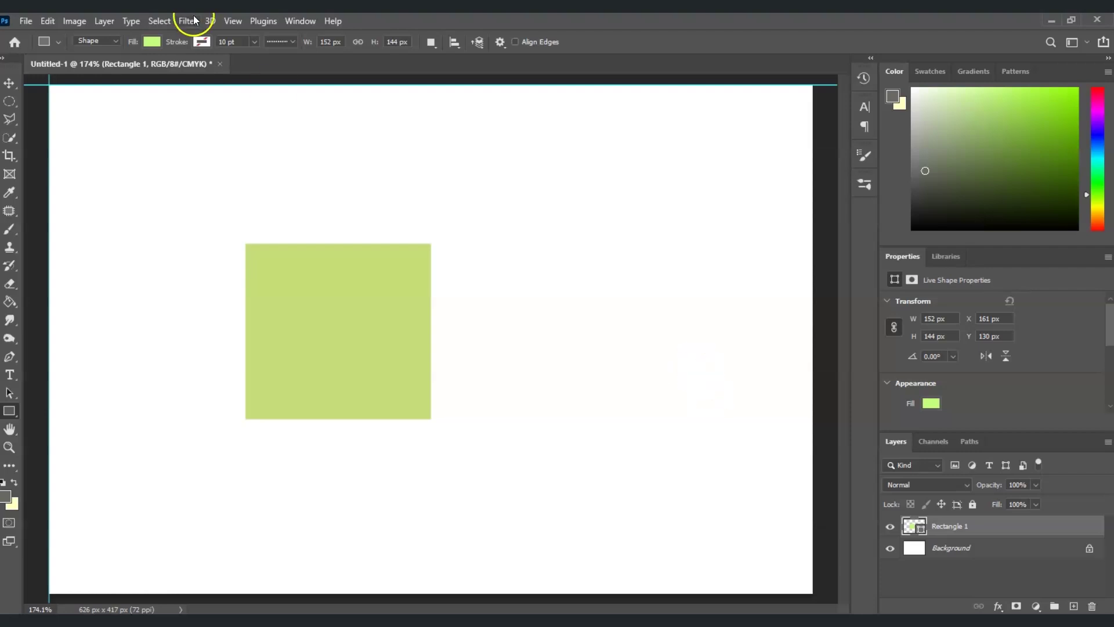
Show rulers and place vertical guides at the rectangle's left edge, its right edge, and near x 423 px
left_click(232, 21)
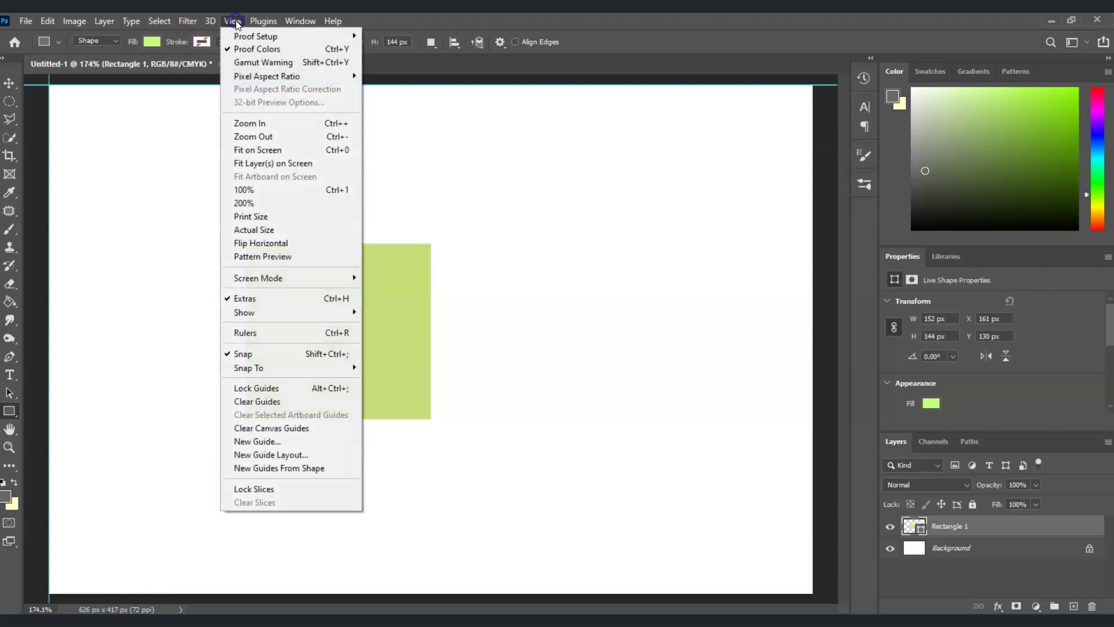
left_click(336, 335)
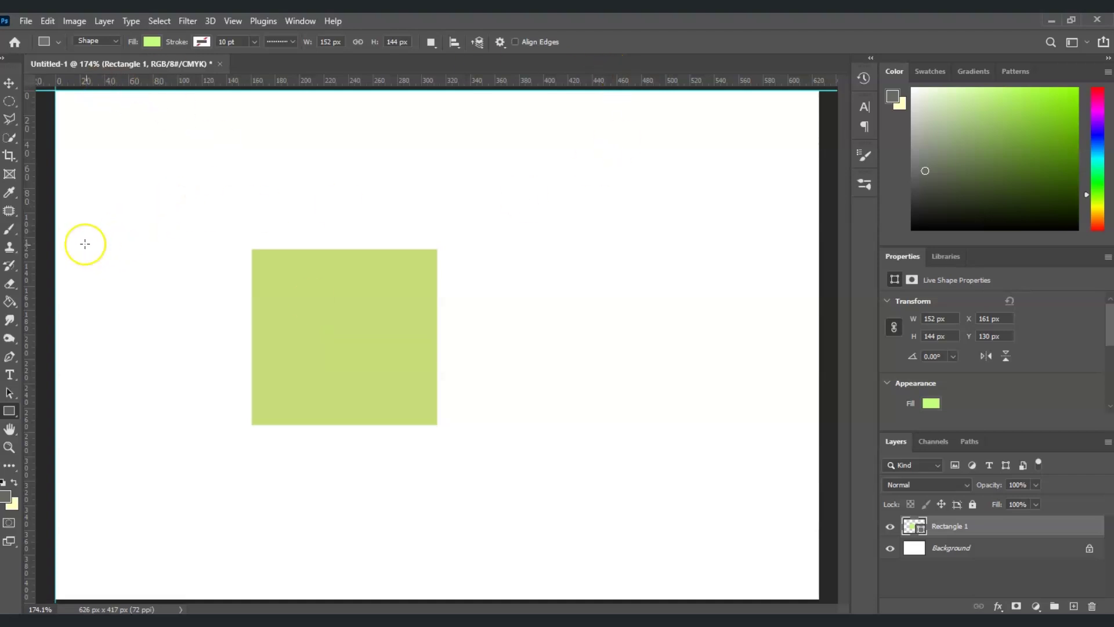
left_click_drag(28, 223, 438, 266)
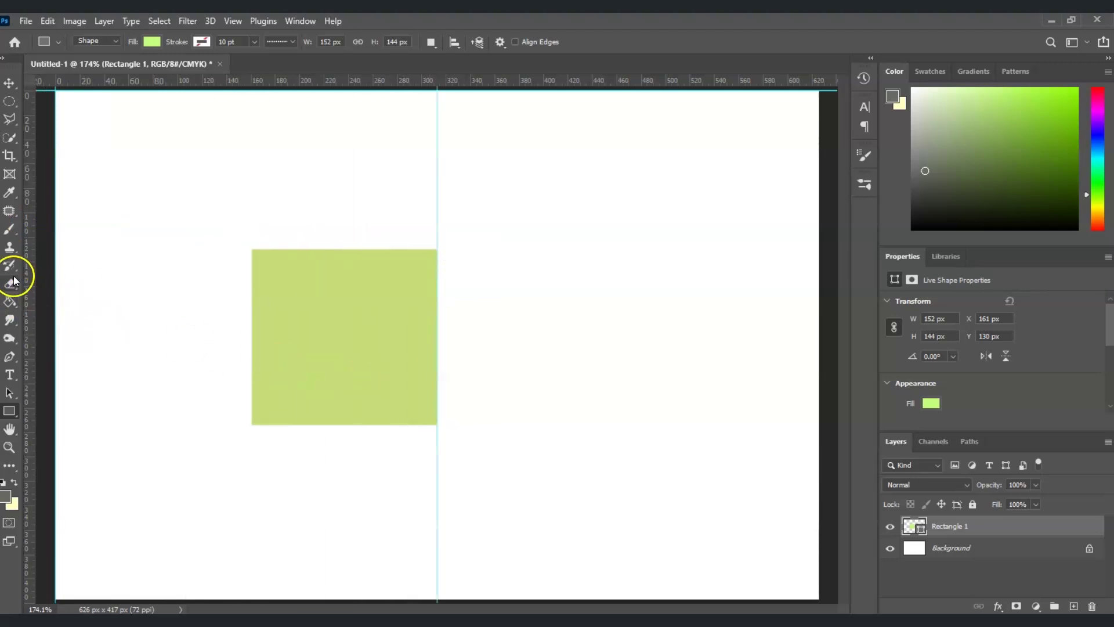
left_click_drag(31, 282, 263, 303)
left_click_drag(29, 301, 575, 324)
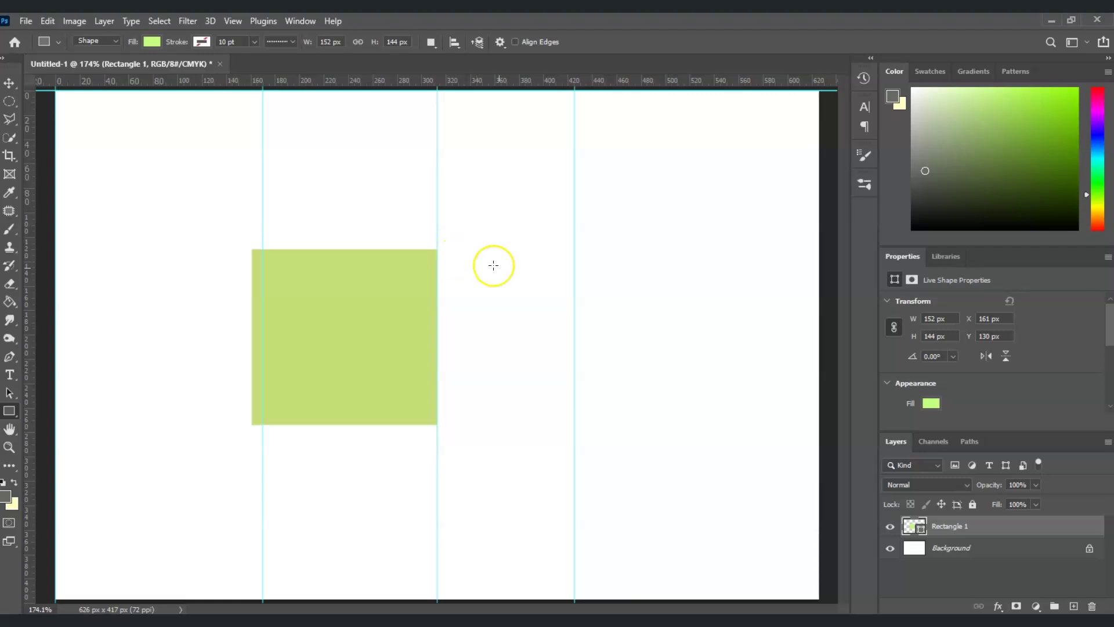
Rasterize the Rectangle 1 layer and start a Free Transform on the green square
right_click(959, 529)
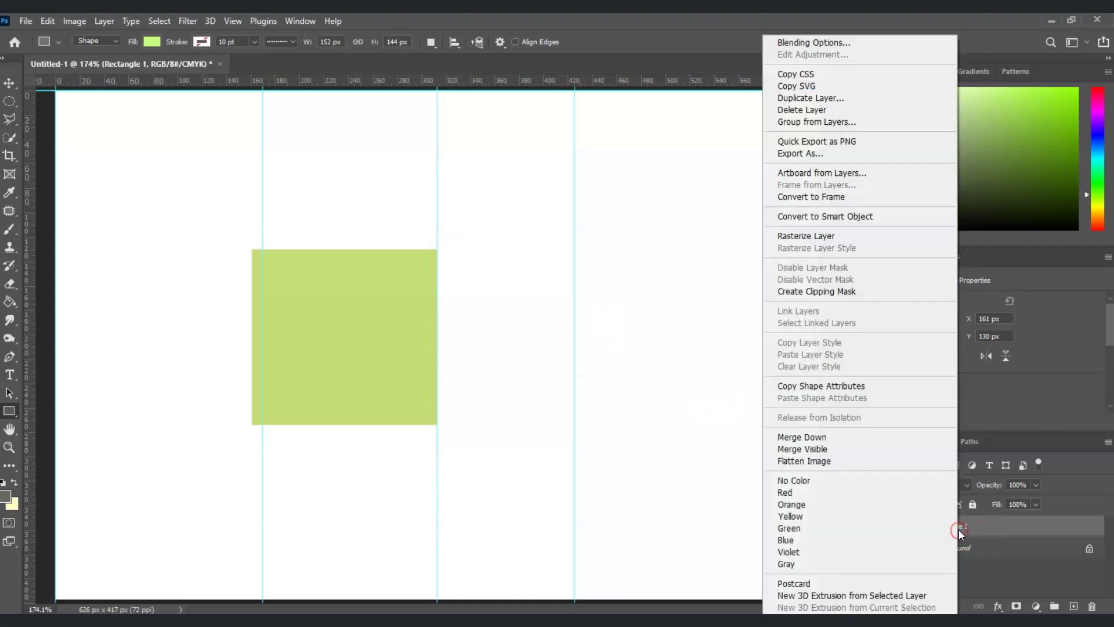
left_click(838, 238)
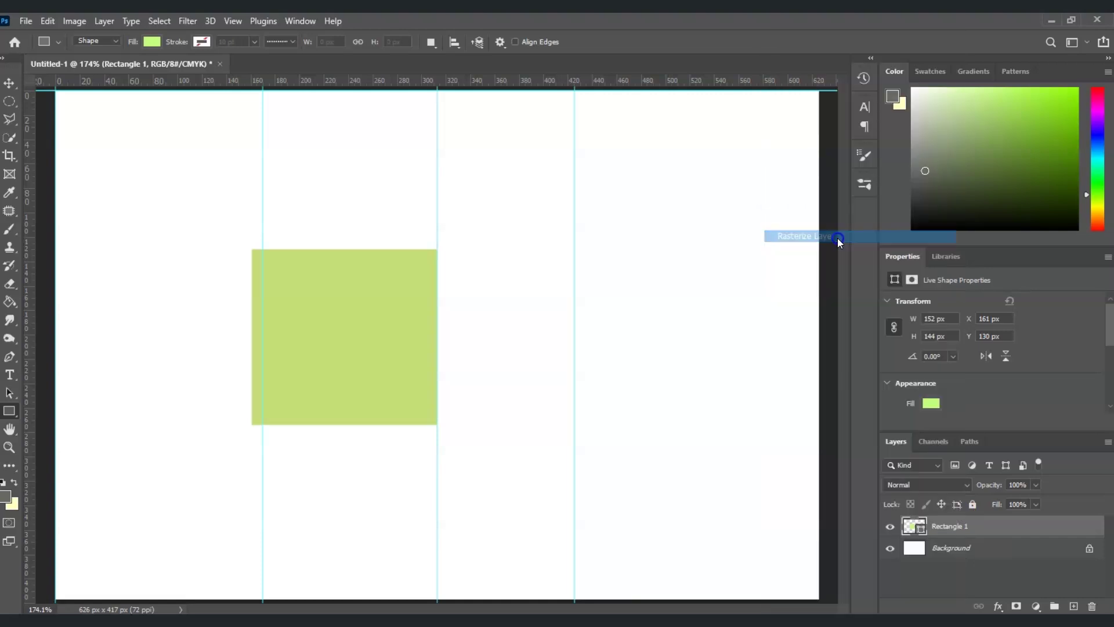
left_click(977, 530)
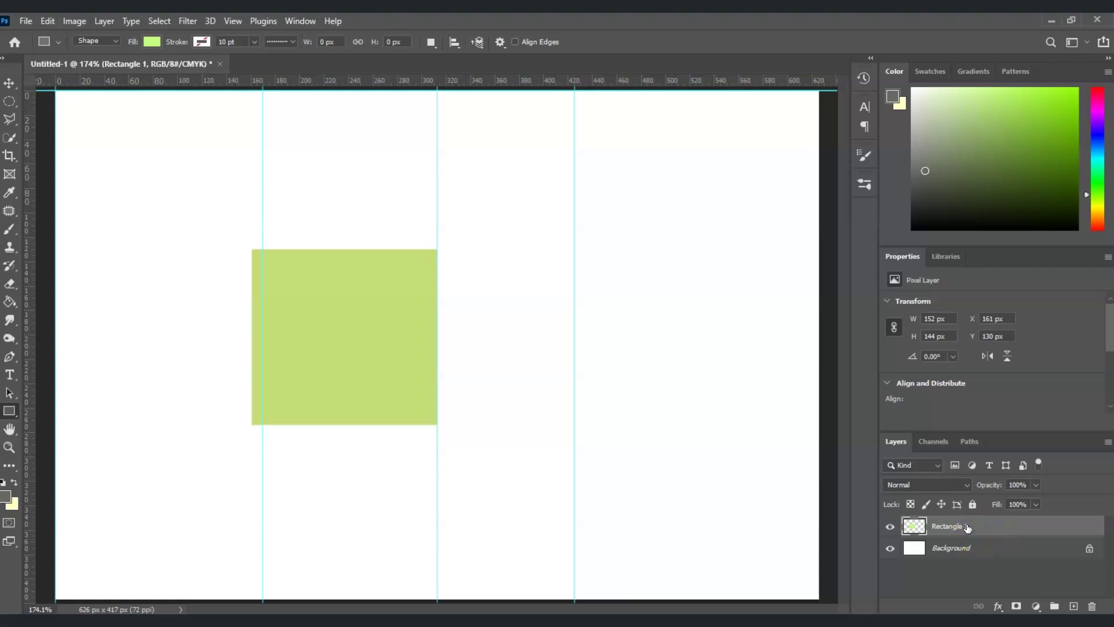
key("ctrl+t")
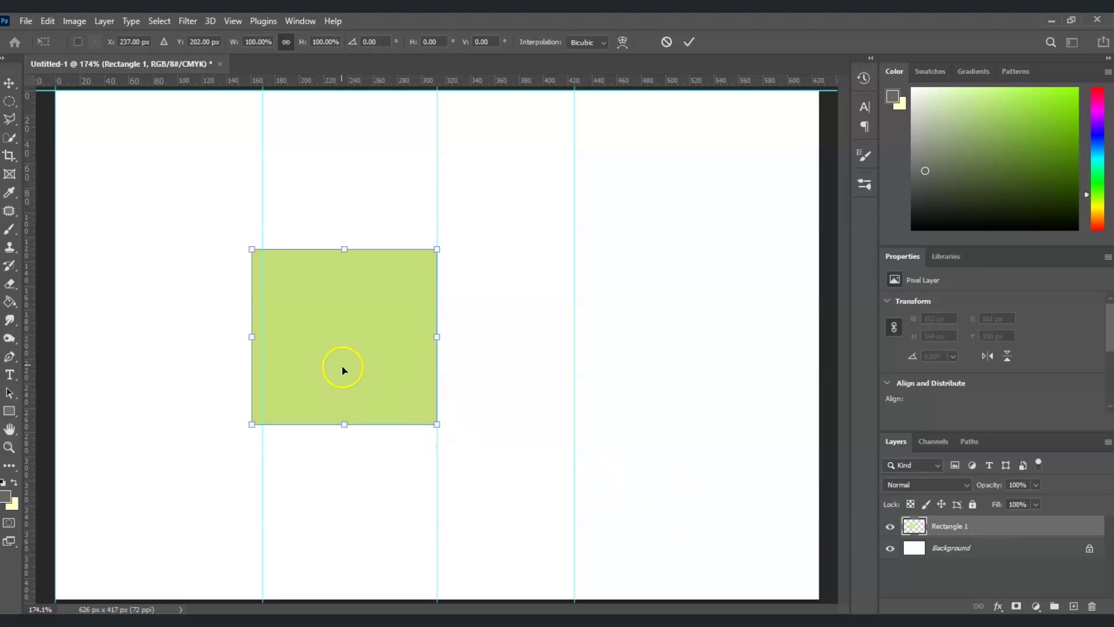
Distort the square by raising its left corners along the guide into a down-right sloping parallelogram
right_click(319, 325)
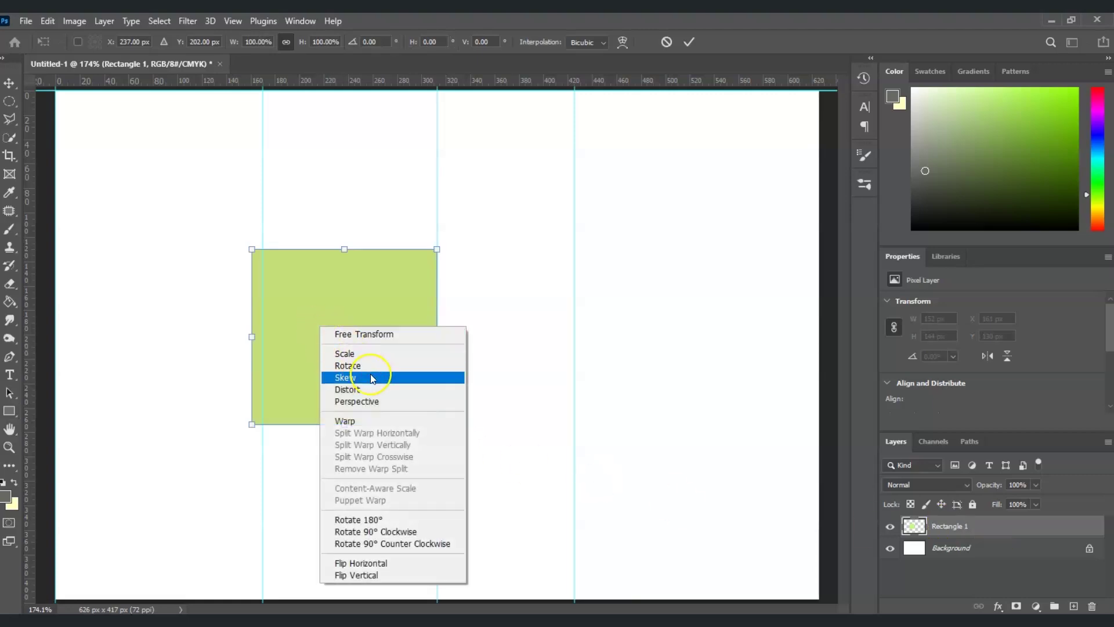
left_click(372, 390)
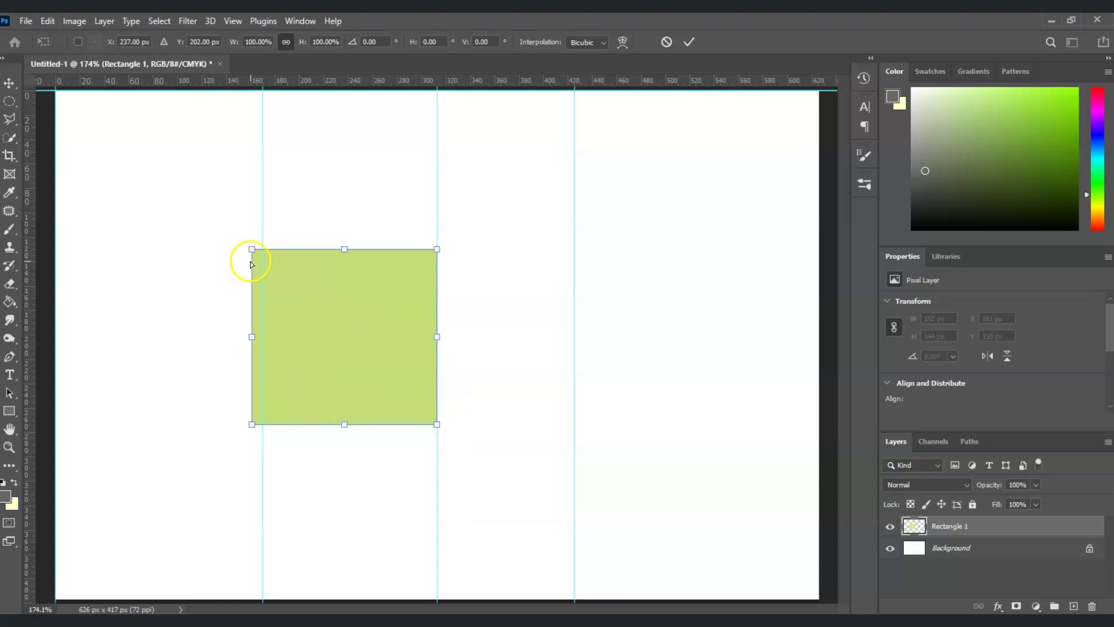
left_click_drag(252, 250, 262, 247)
left_click_drag(253, 424, 263, 425)
left_click_drag(263, 248, 263, 216)
left_click_drag(263, 424, 263, 391)
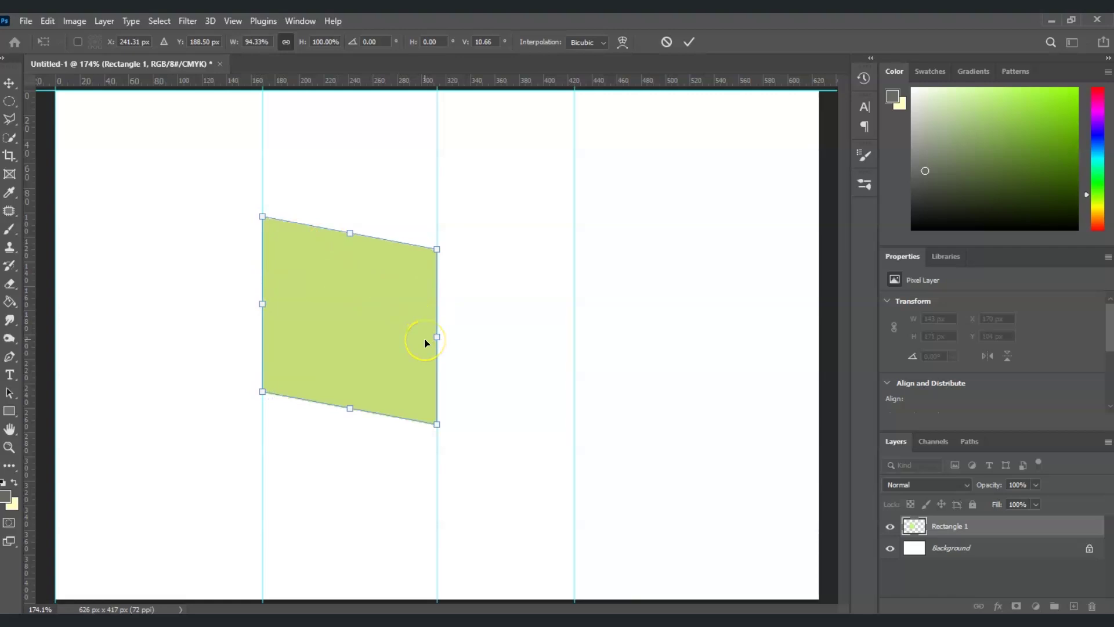
key("Return")
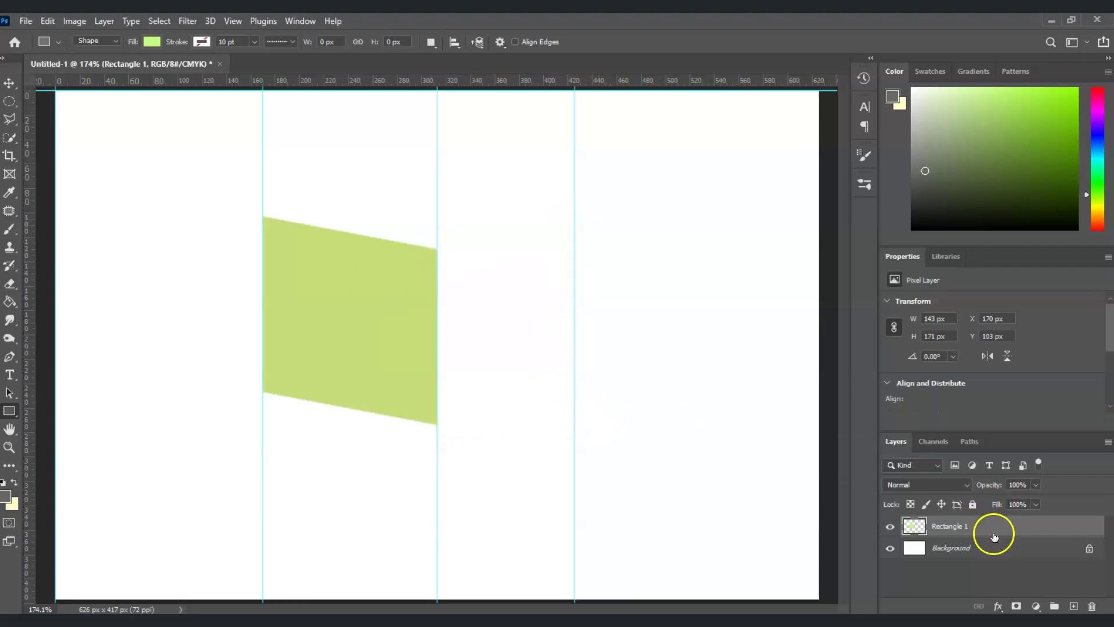
Duplicate the slanted face as 'square right' and rename the original layer 'square left'
key("ctrl+j")
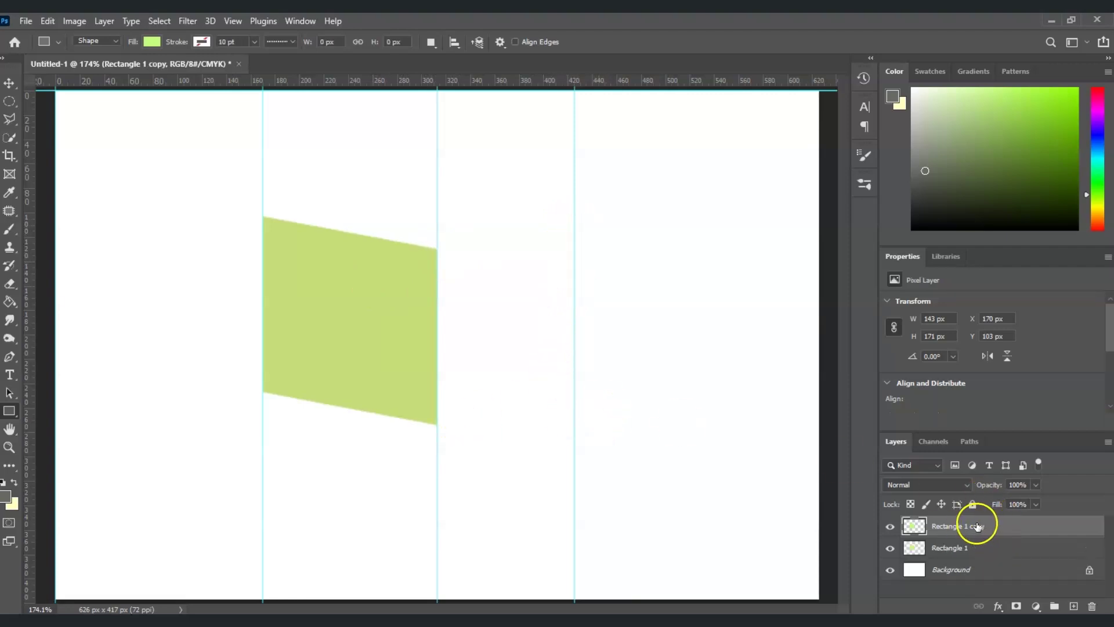
double_click(967, 527)
type("square right")
double_click(953, 548)
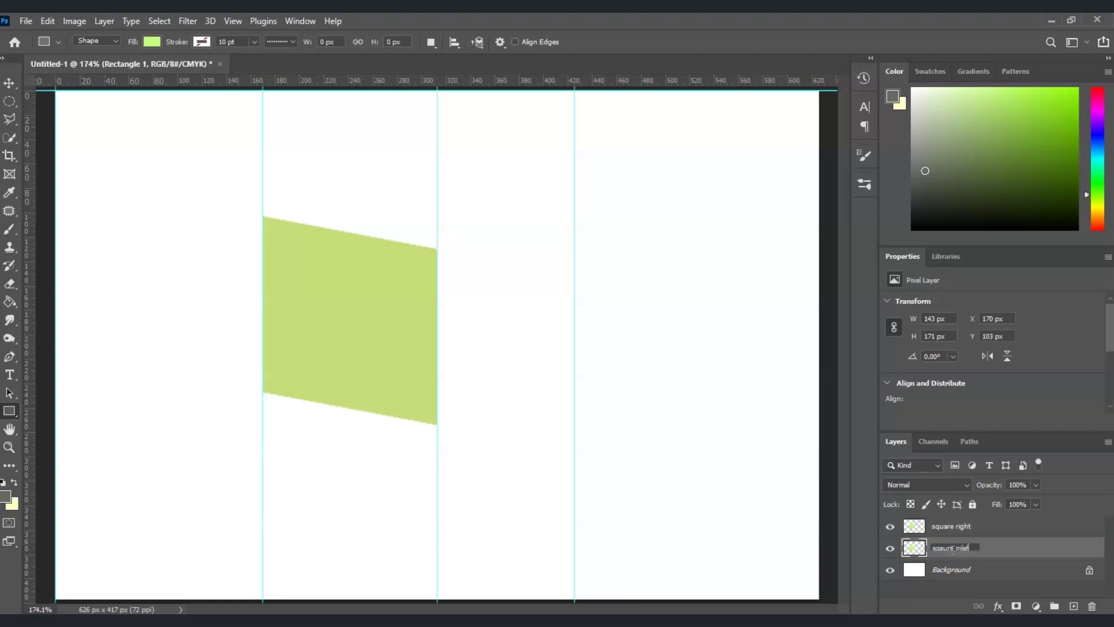
type("square left")
left_click(960, 561)
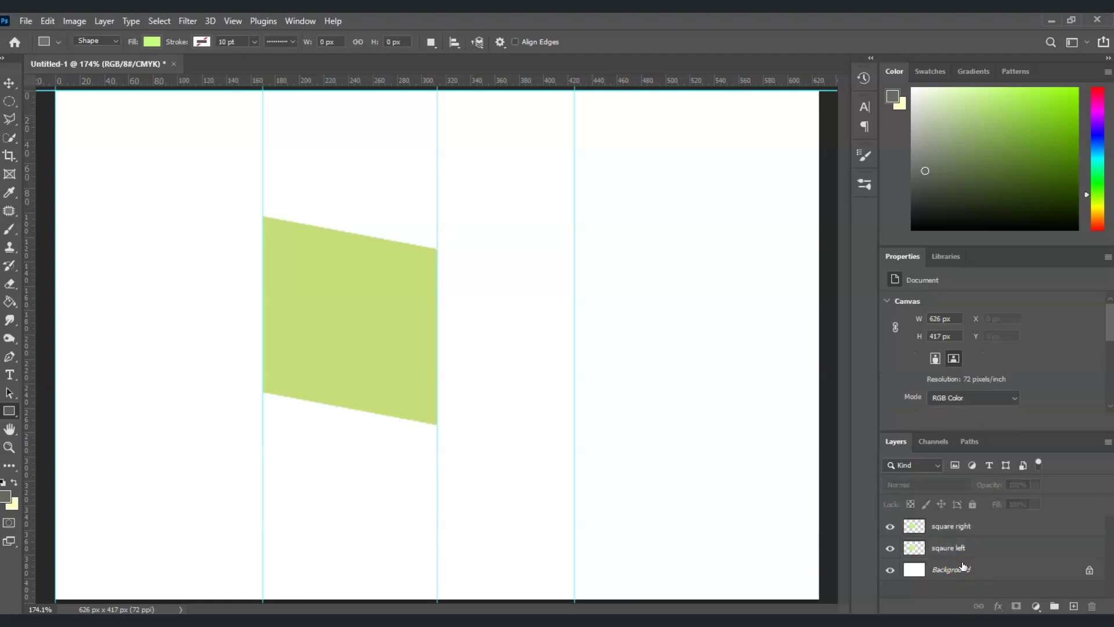
left_click(957, 536)
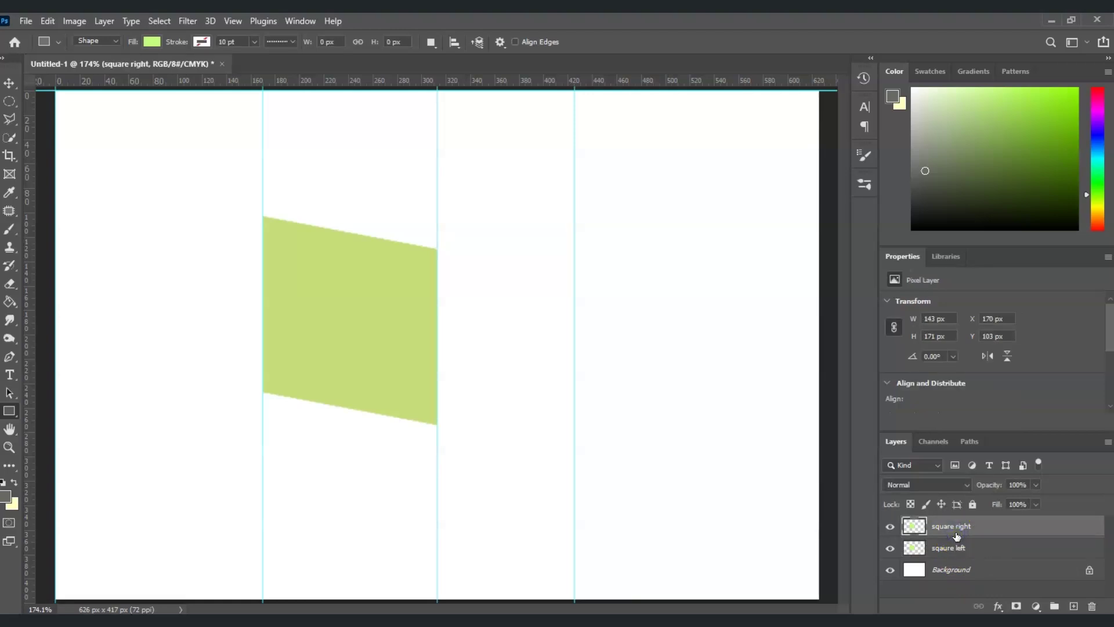
key("ctrl+t")
Flip the square right copy horizontally beside the left face and narrow it to the third guide
left_click_drag(341, 296, 506, 316)
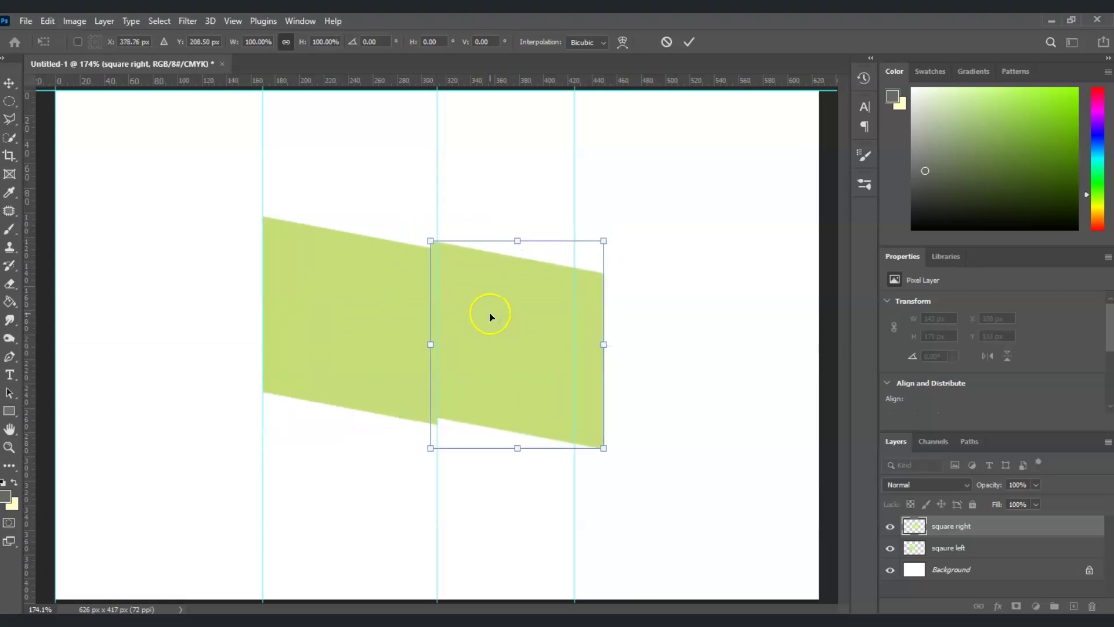
right_click(490, 317)
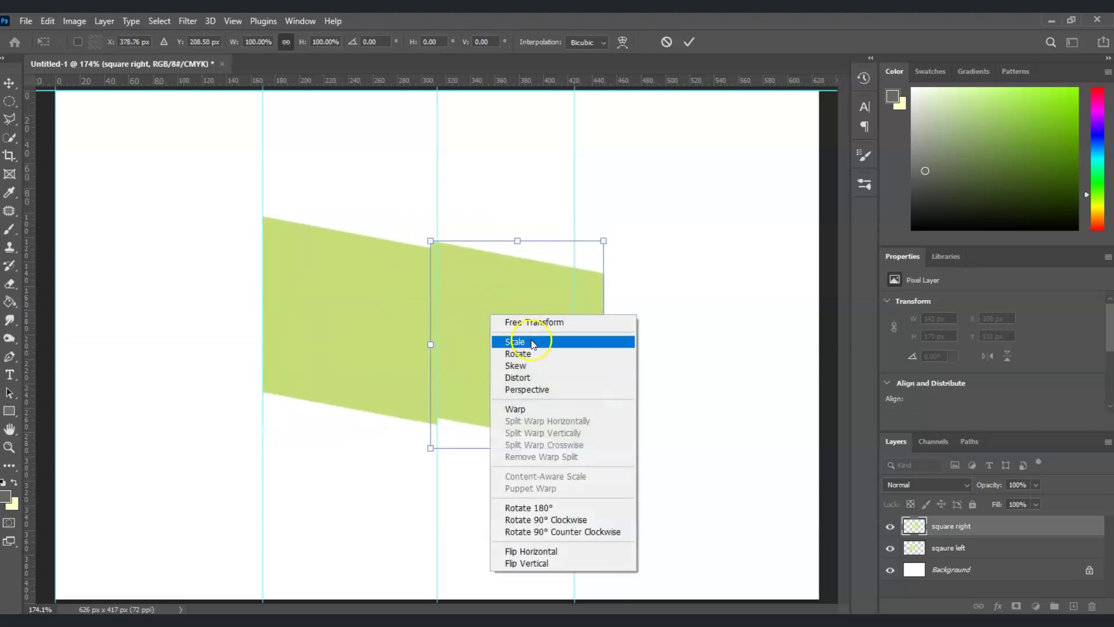
left_click(562, 557)
left_click_drag(512, 351, 522, 329)
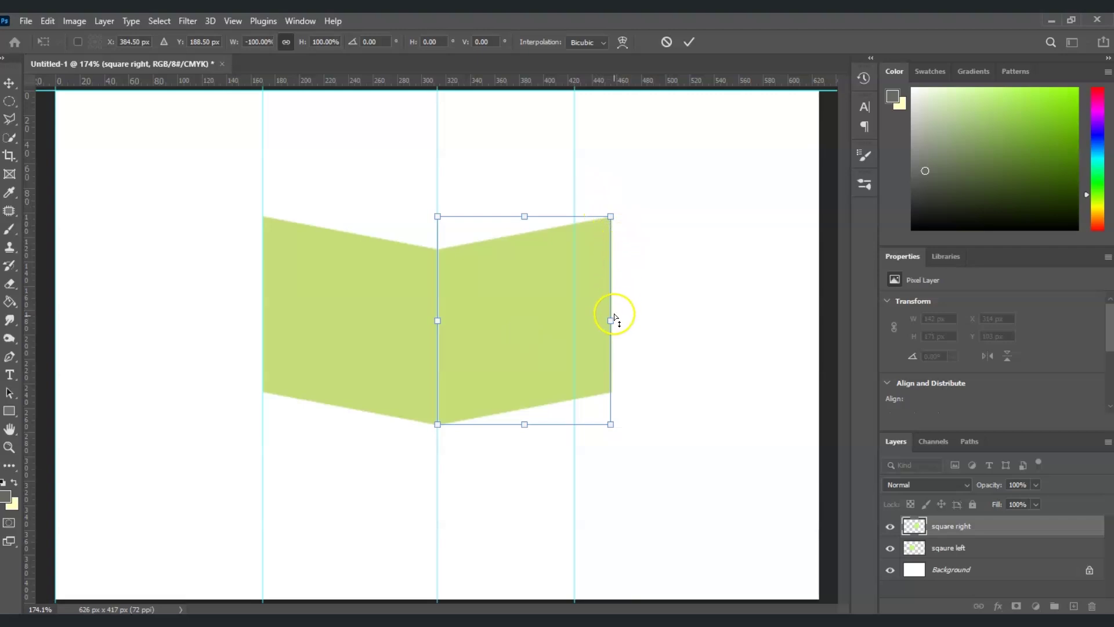
left_click_drag(614, 318, 578, 320)
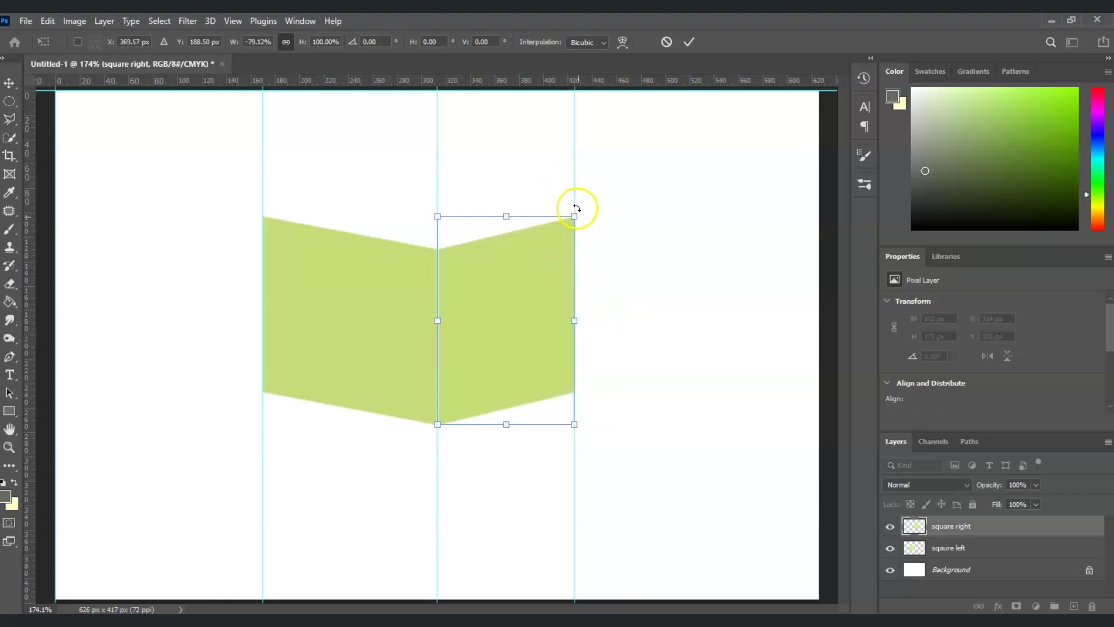
key("Return")
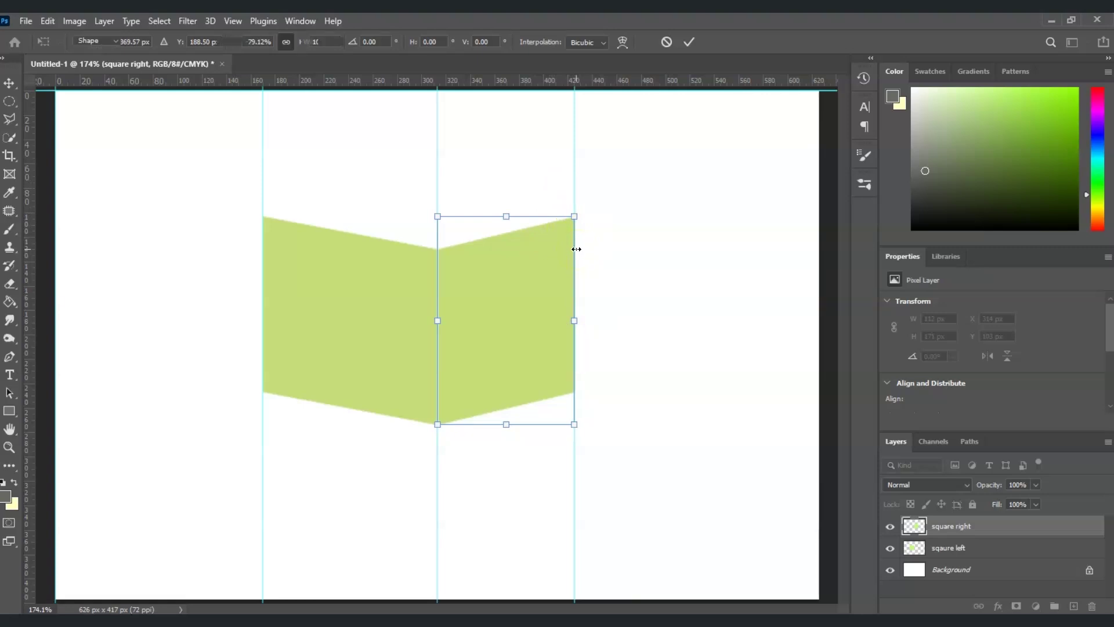
key("u")
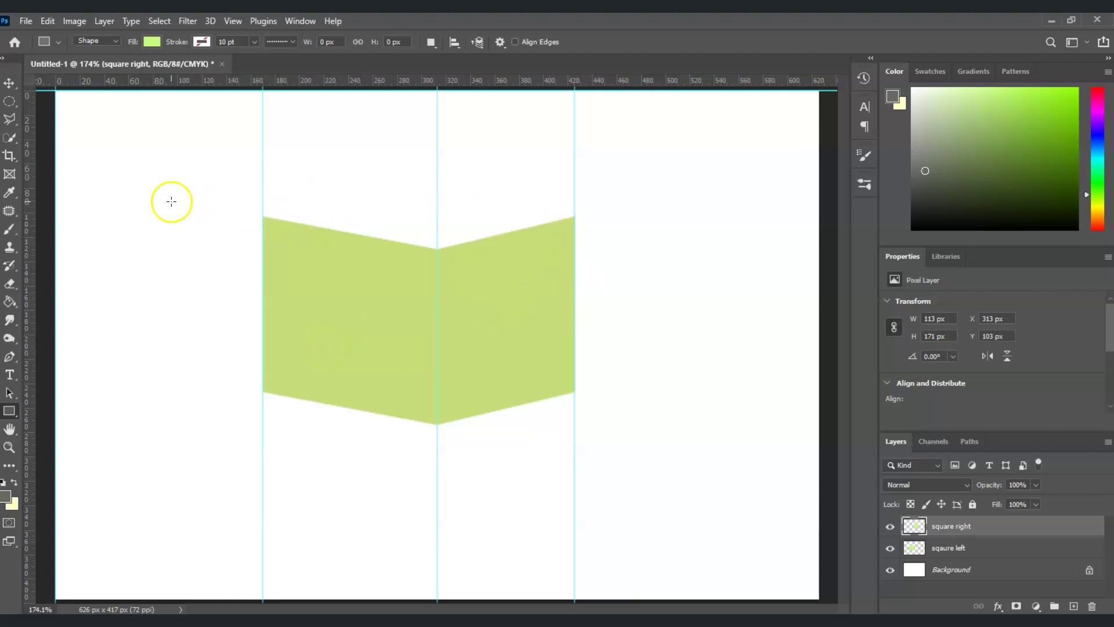
Draw a third green rectangle, name its layer 'top', rasterize it, and move it upward
left_click_drag(294, 148, 526, 334)
double_click(954, 527)
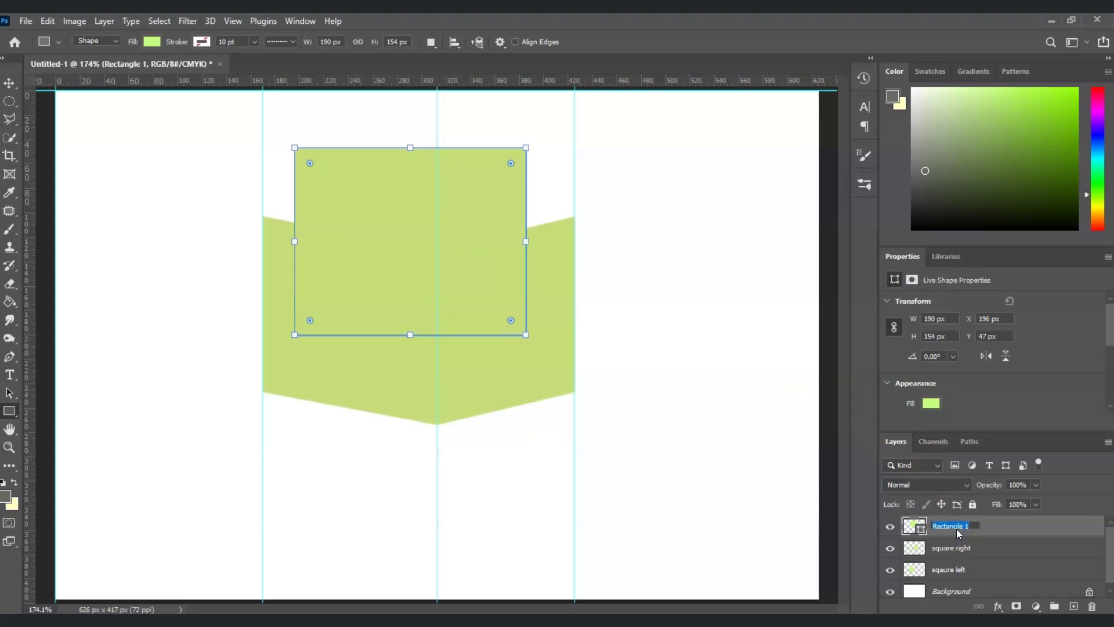
key("Return")
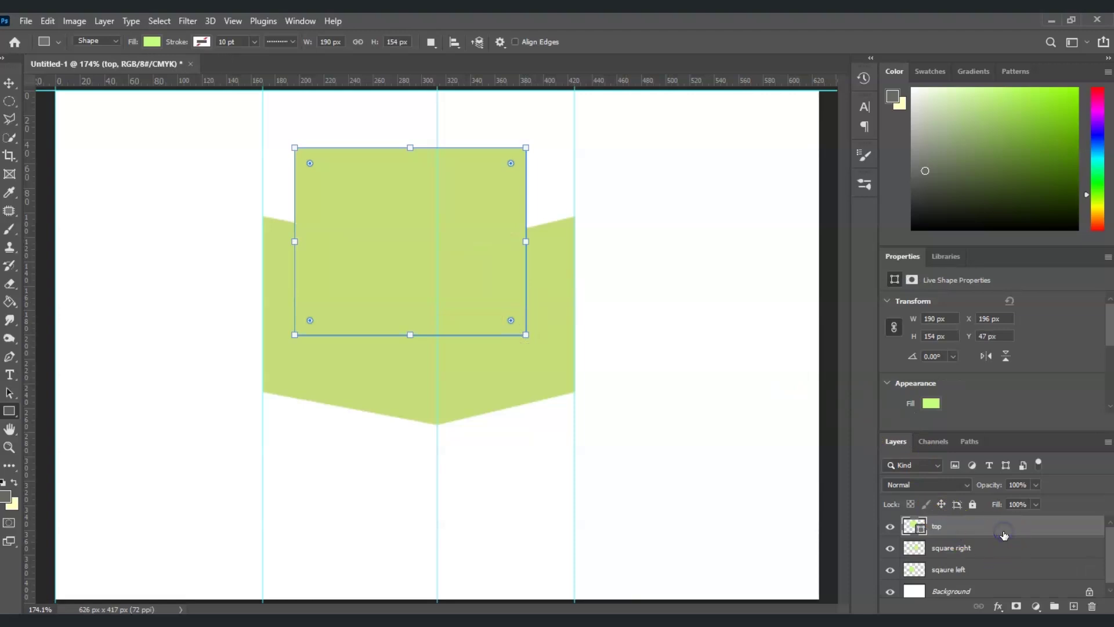
right_click(1004, 532)
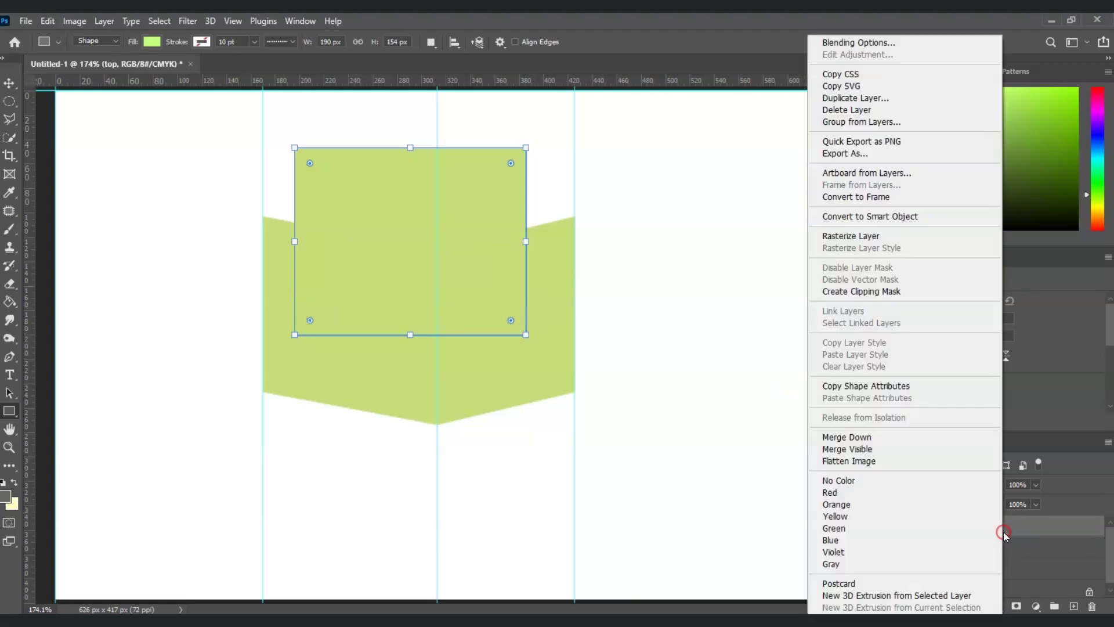
left_click(898, 237)
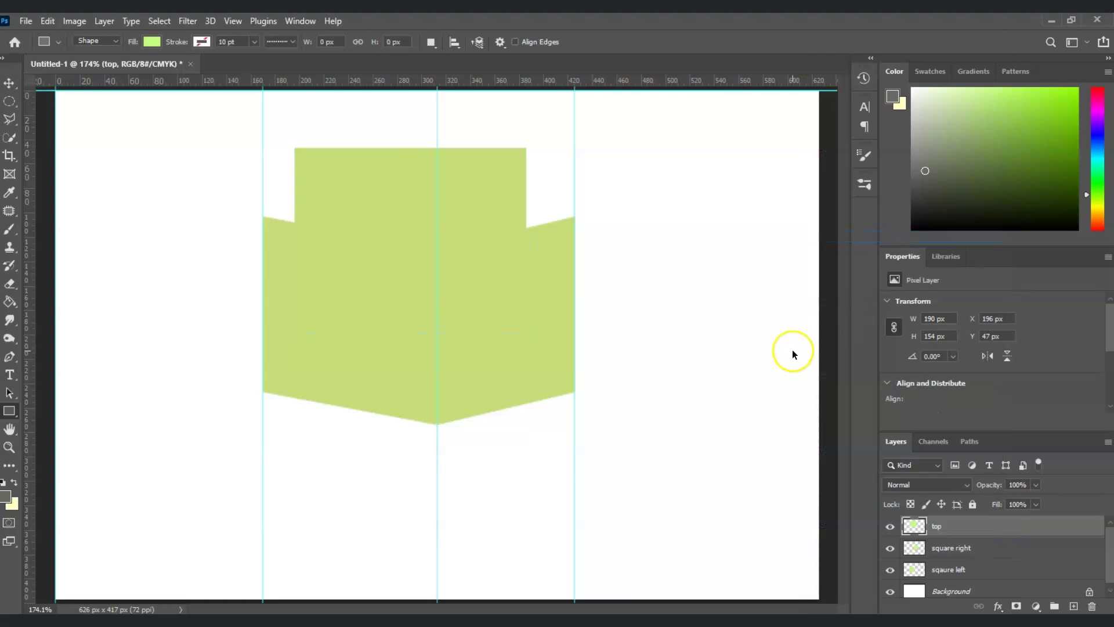
key("ctrl+t")
left_click_drag(428, 286, 441, 222)
right_click(441, 222)
Distort the top layer's corners onto the side faces' top edges, forming a rhombus top face
left_click(517, 287)
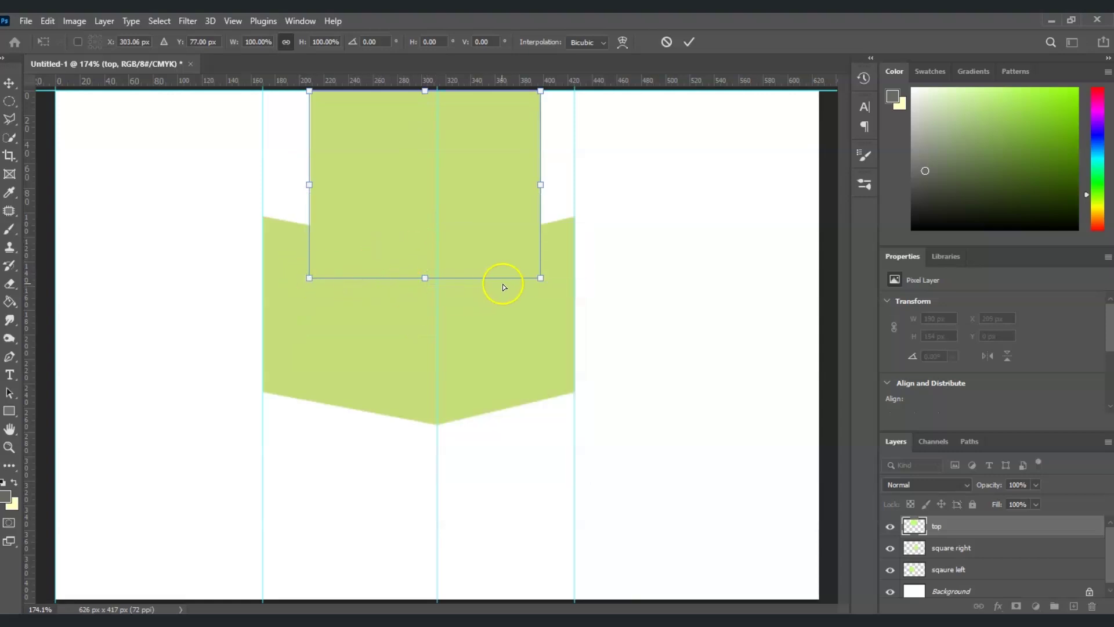
left_click_drag(304, 275, 263, 214)
left_click_drag(539, 276, 438, 248)
left_click_drag(540, 91, 576, 216)
left_click_drag(309, 91, 428, 180)
left_click(439, 249)
left_click(291, 219)
left_click(422, 242)
left_click_drag(437, 248, 438, 249)
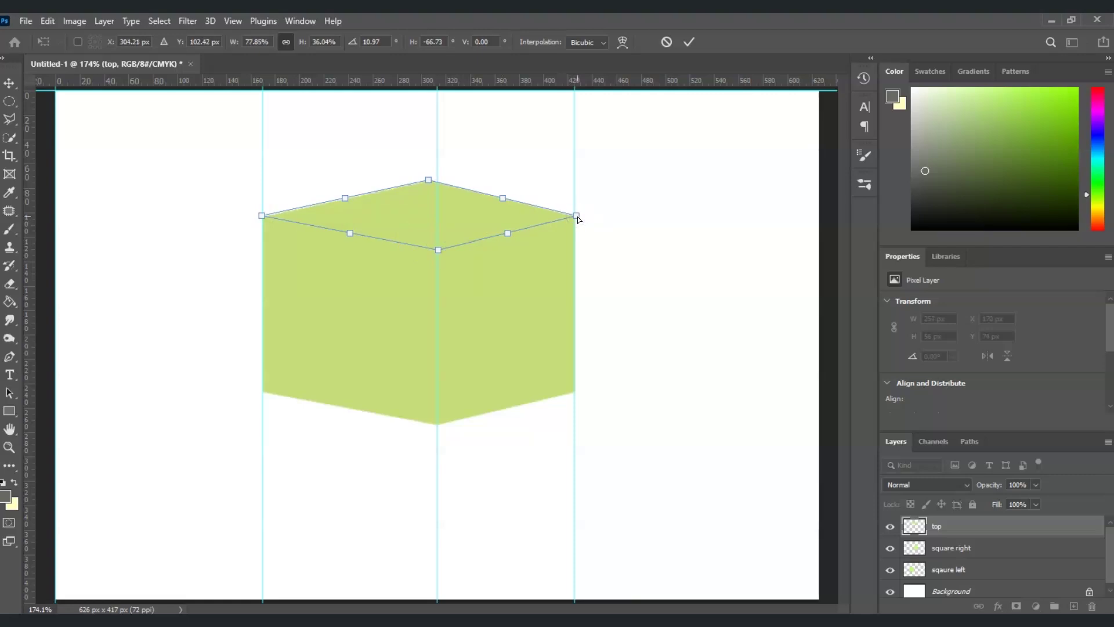
key("Return")
key("u")
left_click(465, 388)
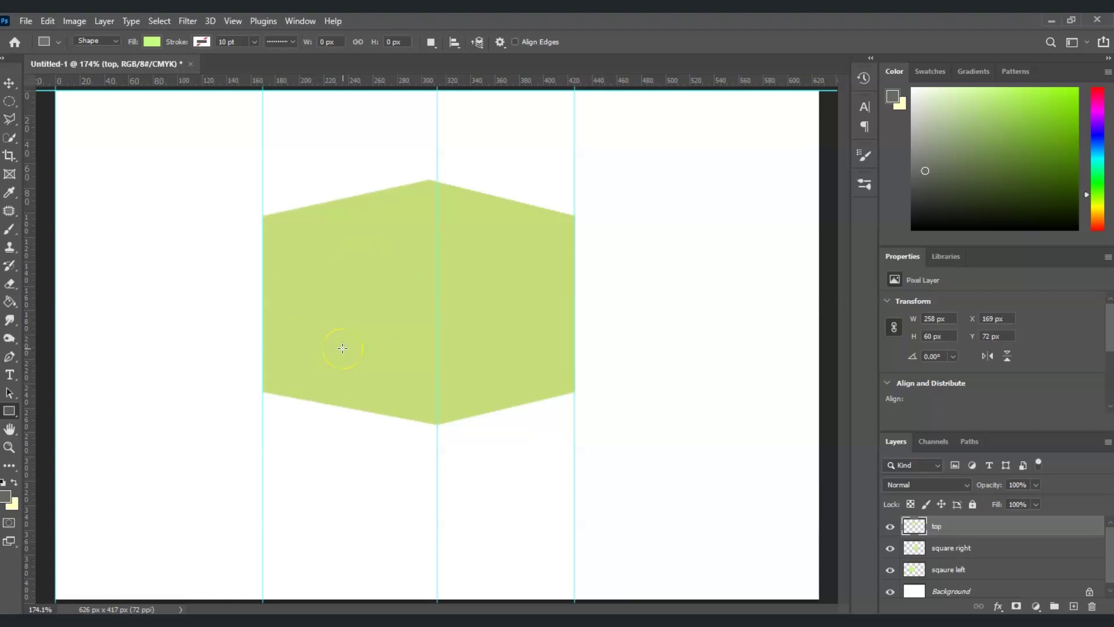
Paint-bucket fill the square left face with the darker green #a5d869
left_click(941, 574)
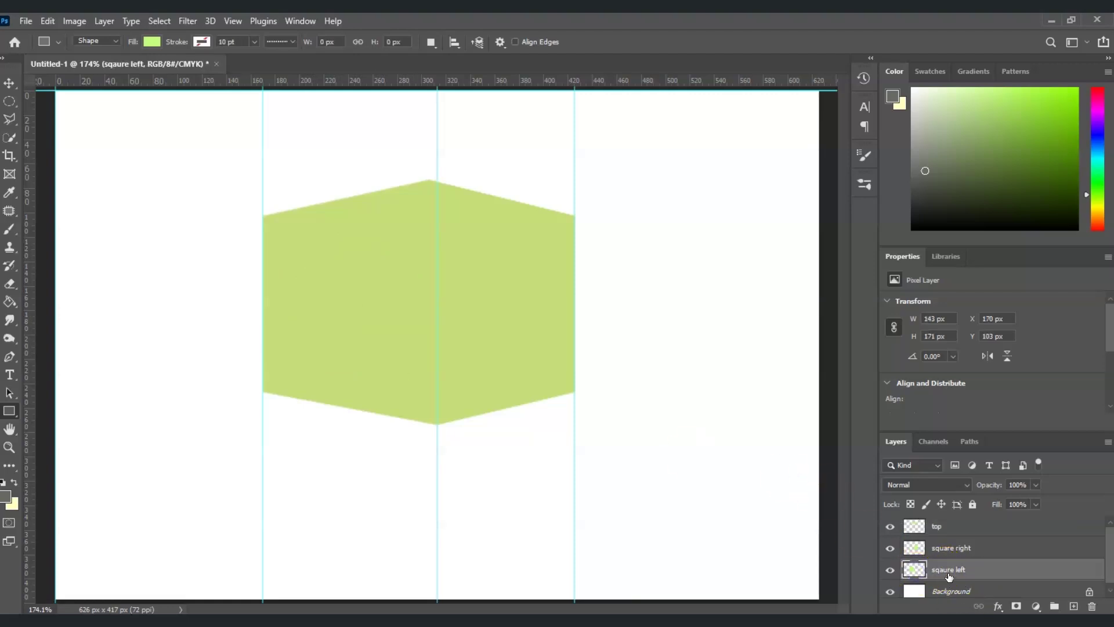
left_click(10, 302)
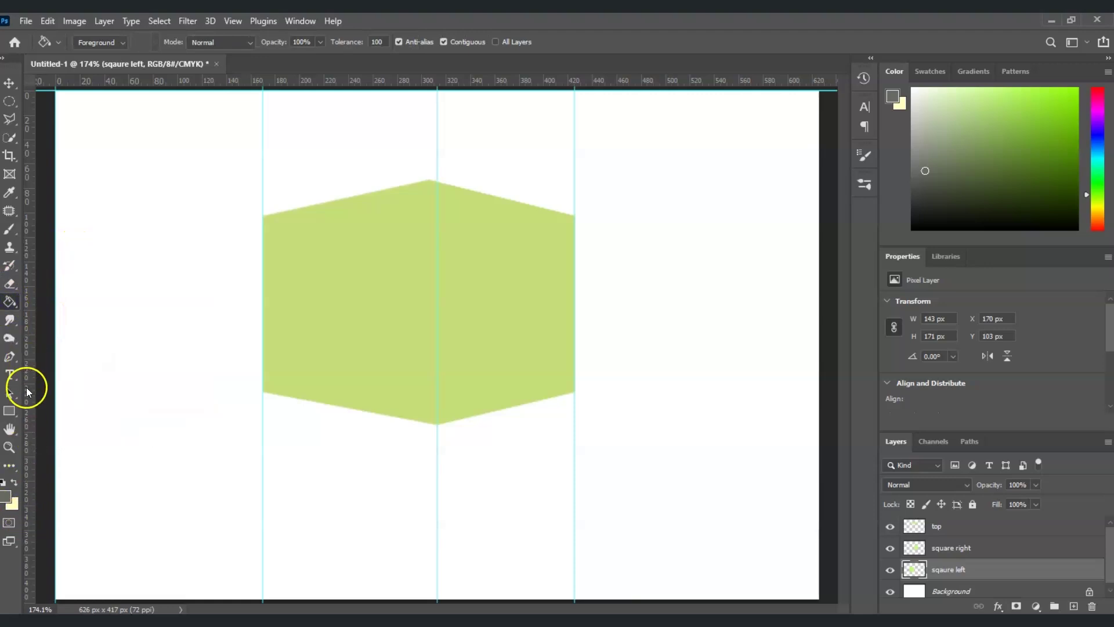
left_click(6, 497)
left_click_drag(341, 289, 352, 315)
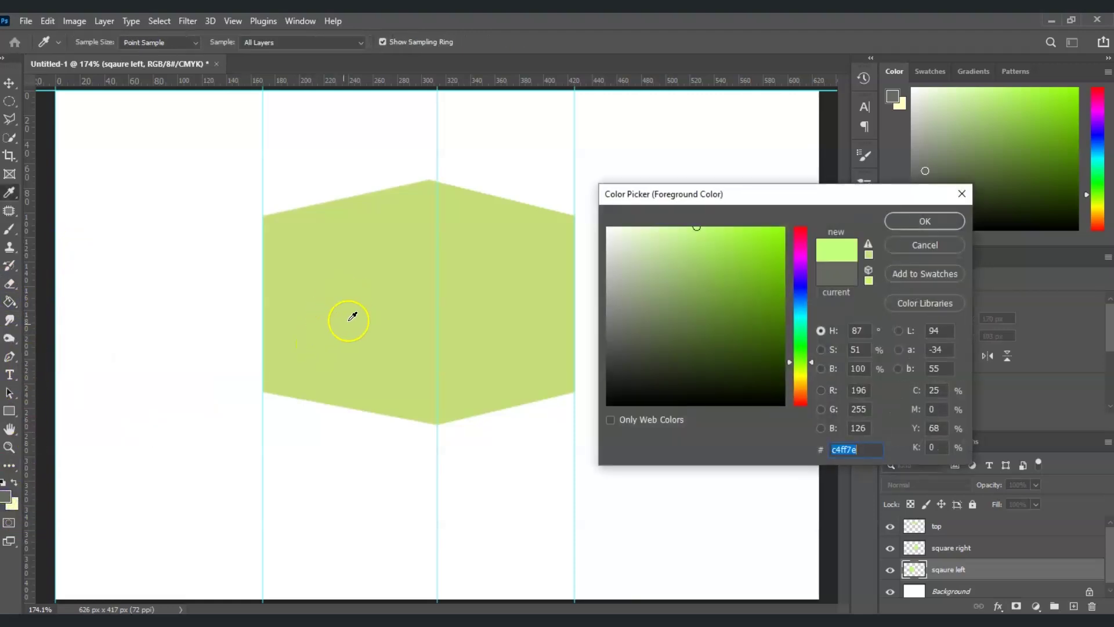
left_click(696, 235)
left_click_drag(699, 242, 699, 253)
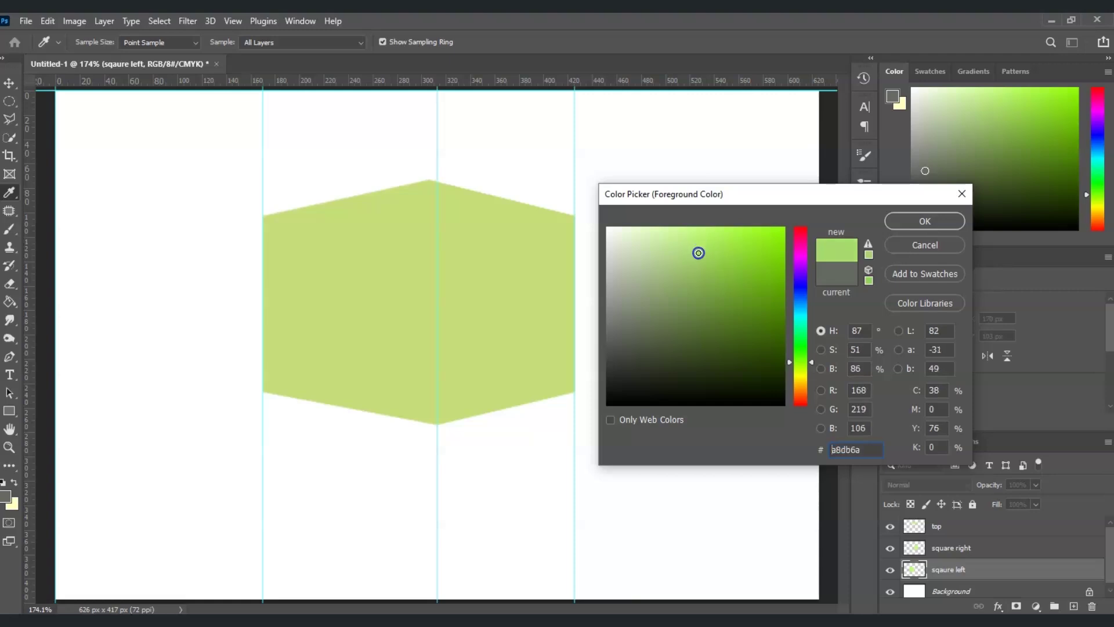
left_click(926, 221)
key("g")
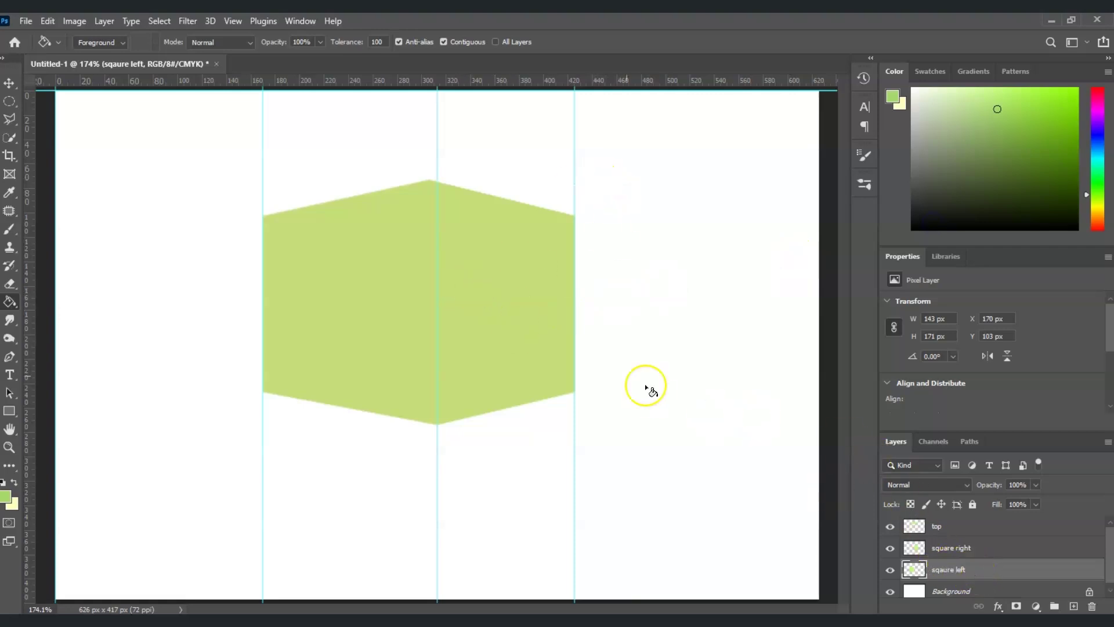
left_click(339, 317)
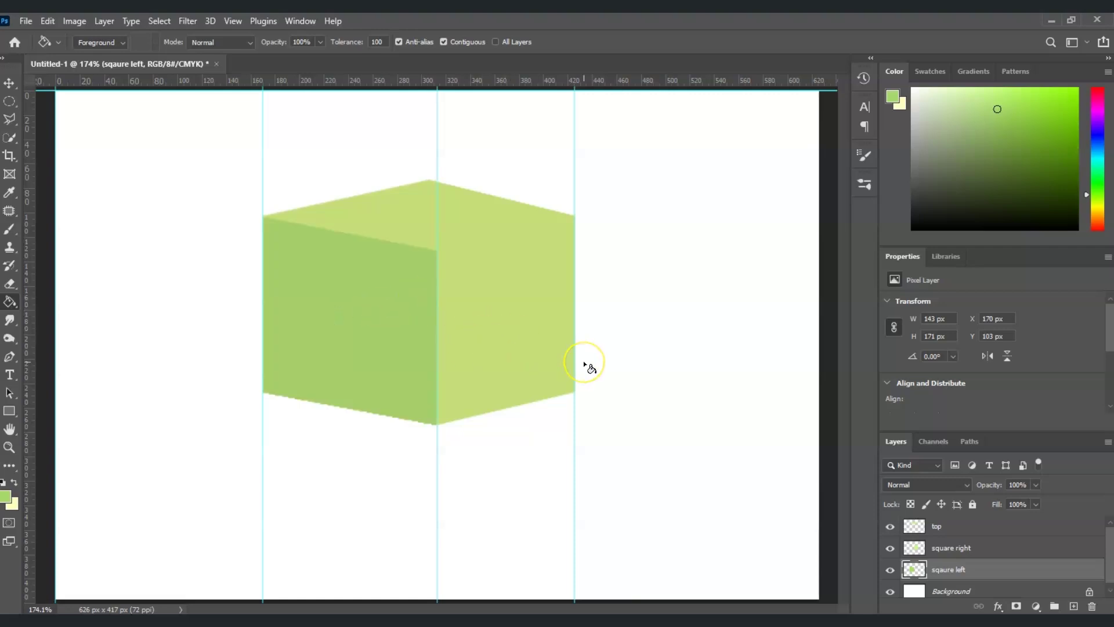
Make the top face layer active and load the top face as a selection
key("alt+period")
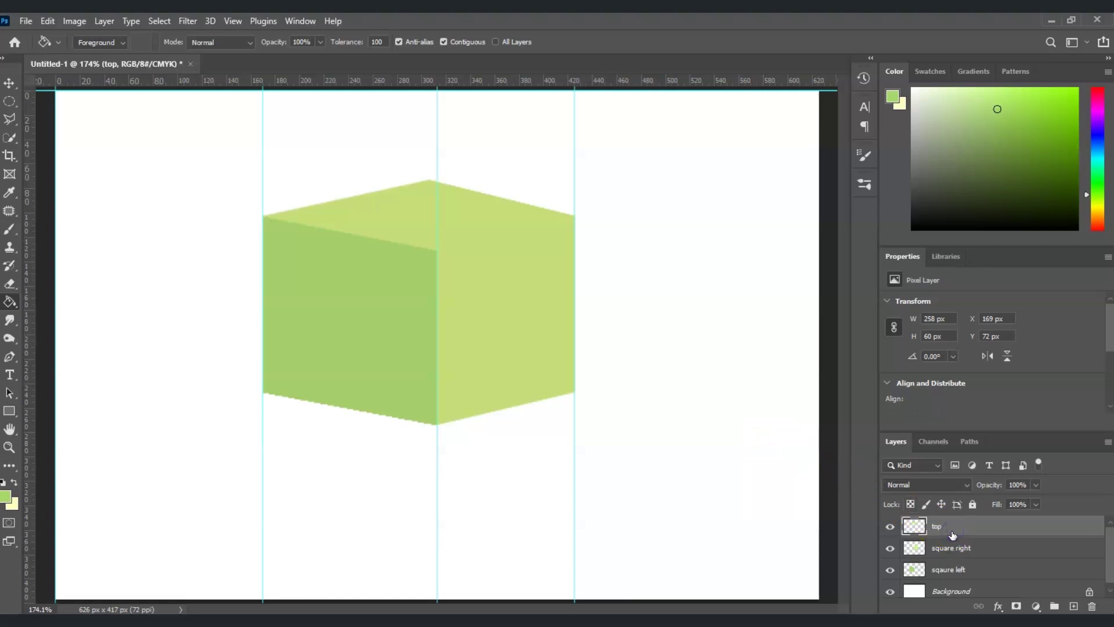
left_click_drag(924, 530, 920, 534)
left_click(921, 533, "ctrl")
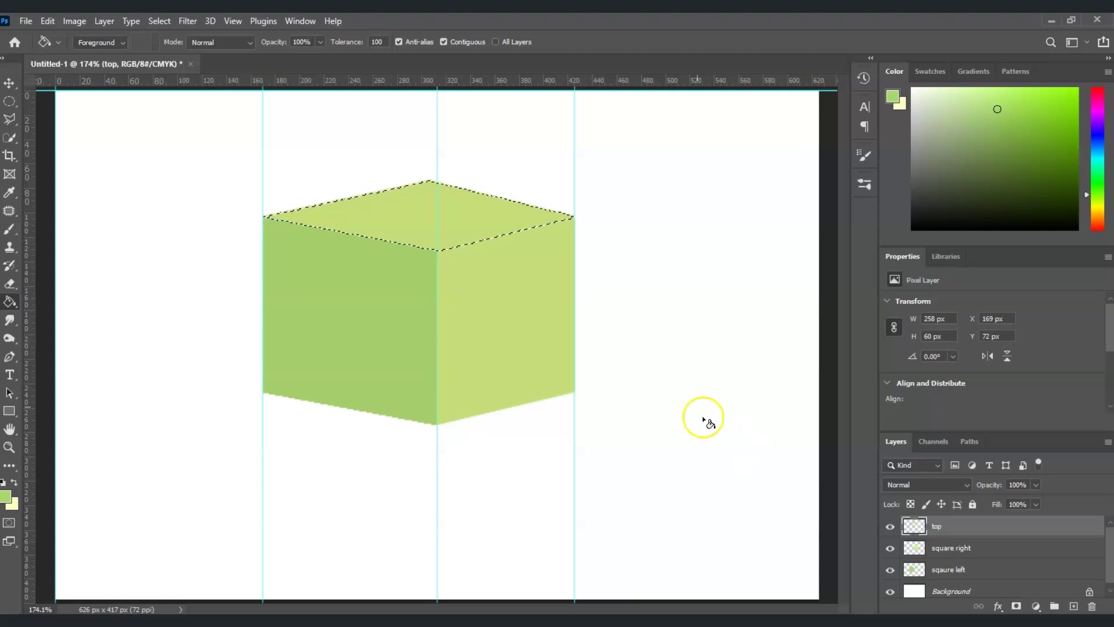
left_click(511, 299)
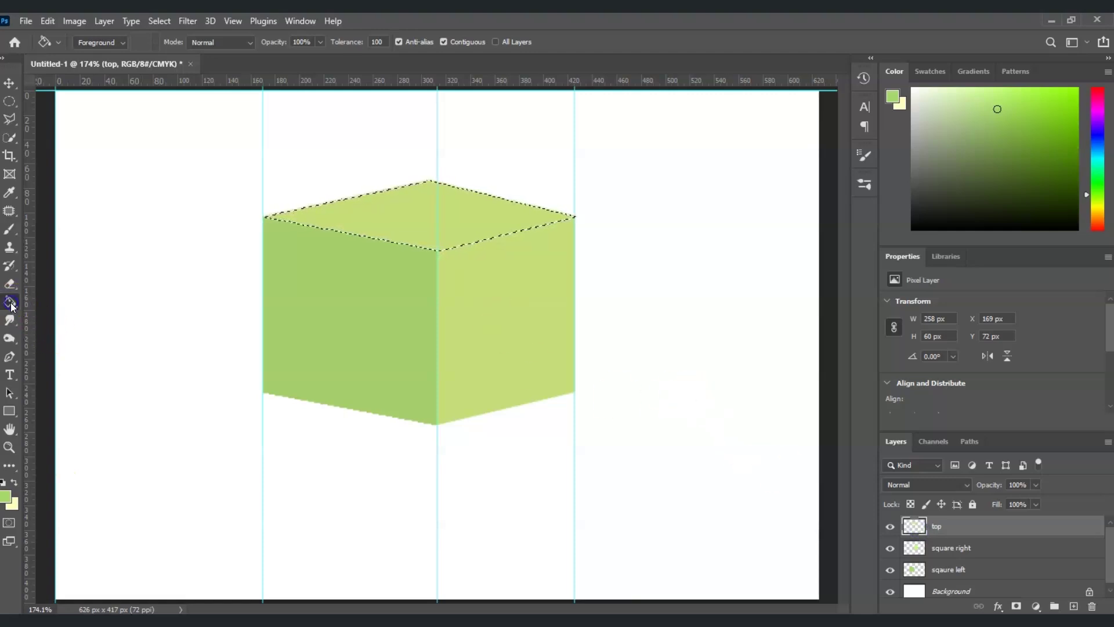
Fill the selected top face with lighter green #cdfc95, then deselect
left_click(7, 500)
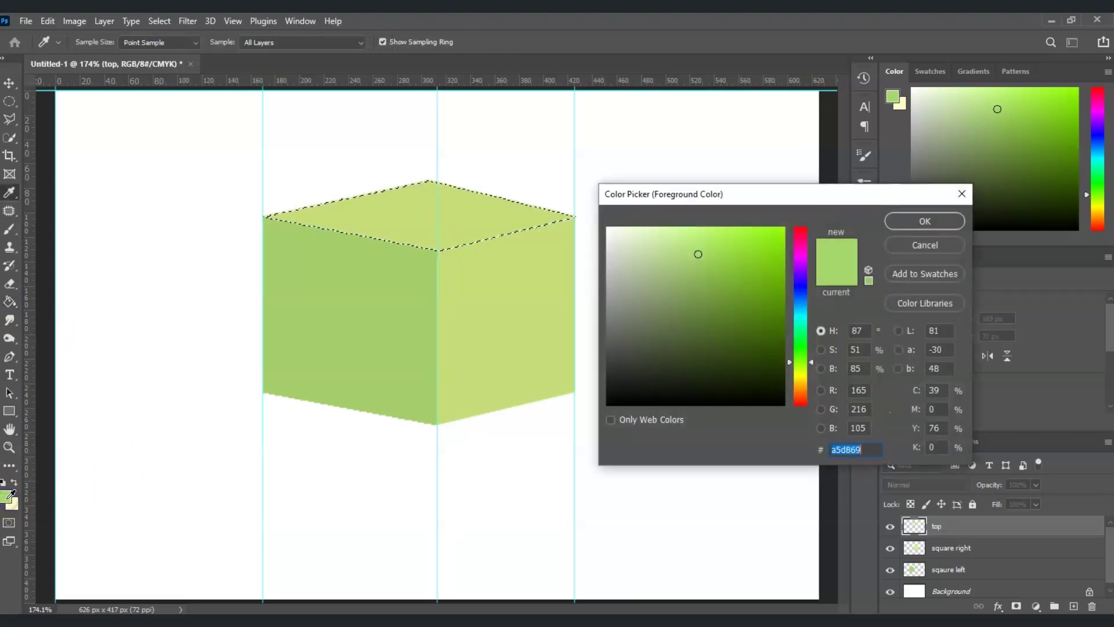
mouse_move(728, 250)
left_mouse_down()
mouse_move(689, 252)
mouse_move(682, 232)
left_mouse_up()
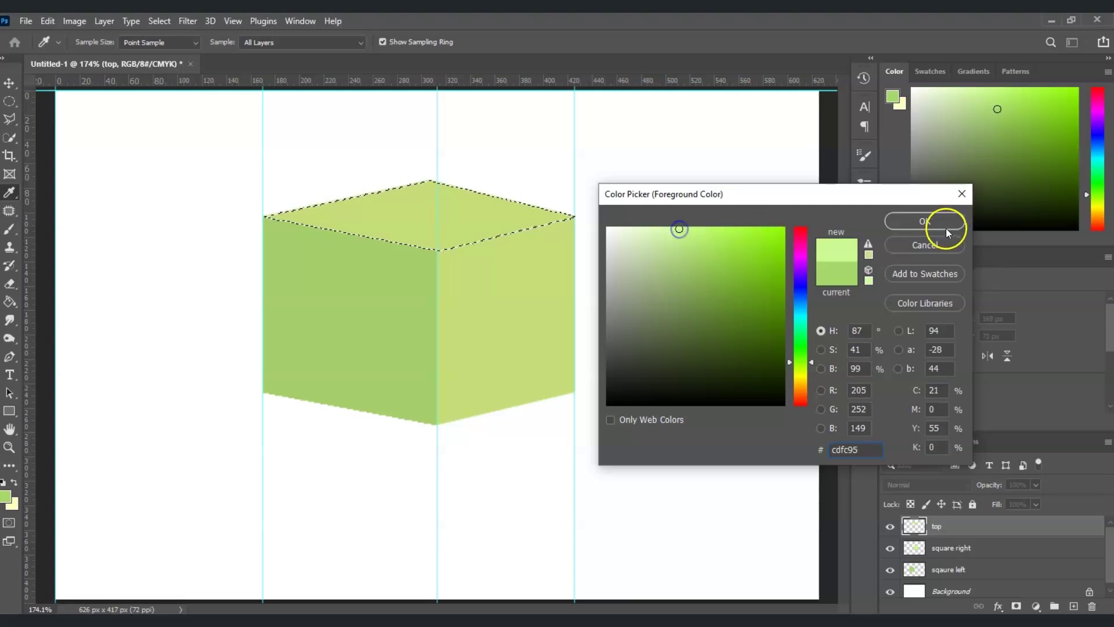
left_click(943, 223)
key("g")
left_click(475, 216)
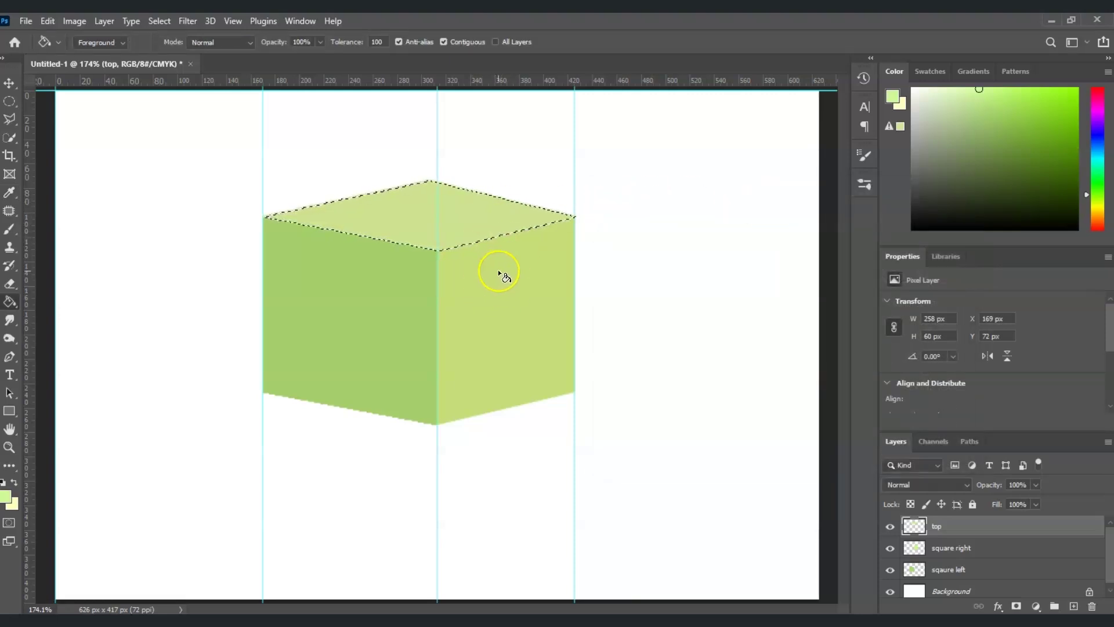
key("ctrl+d")
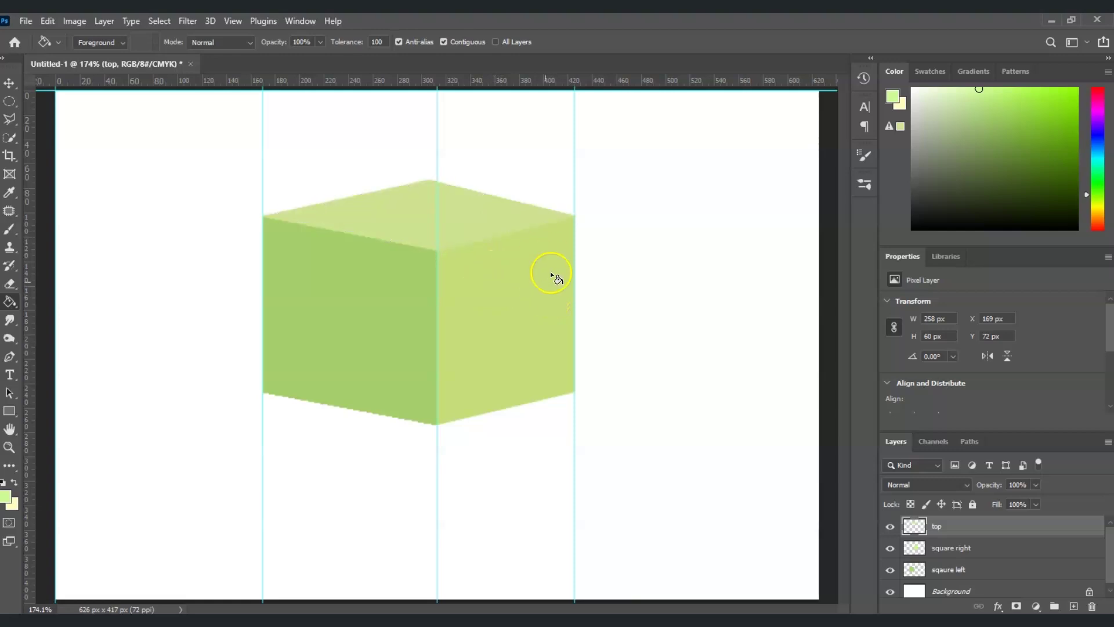
Create a new layer named 'shadow' and move it directly above Background
left_click(1074, 607)
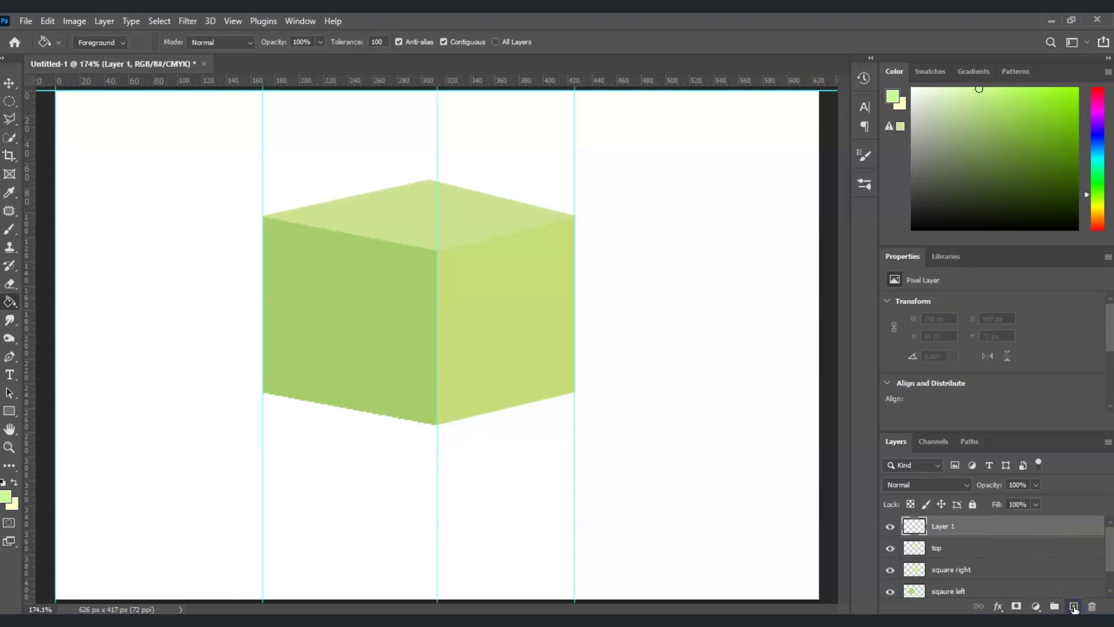
double_click(953, 526)
type("shadow")
left_click(995, 525)
scroll(987, 528, "down", 1)
left_click_drag(987, 526, 987, 580)
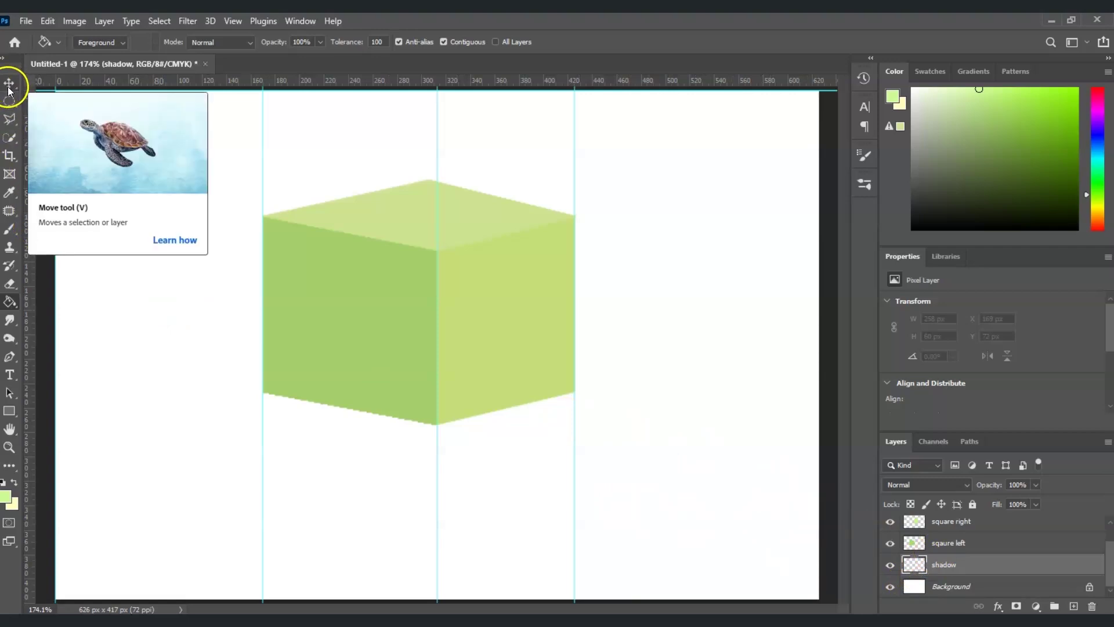
Draw a four-point Polygonal Lasso parallelogram extending left from the cube's lower-left corner
left_click(10, 118)
mouse_move(9, 118)
left_mouse_down()
mouse_move(80, 109)
mouse_move(90, 133)
left_mouse_up()
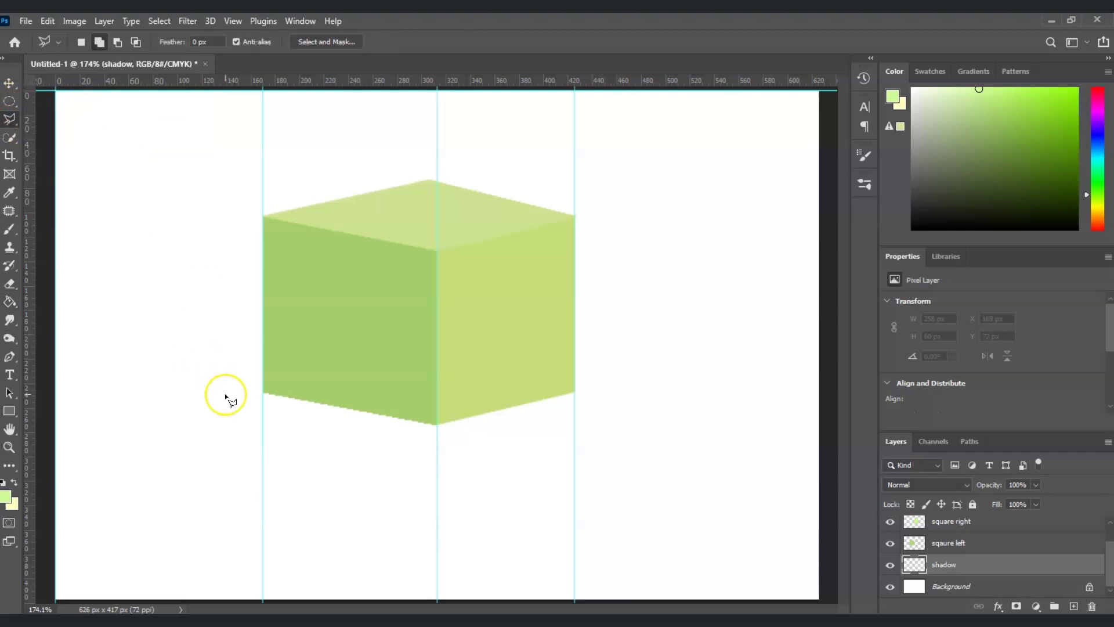
left_click(266, 392)
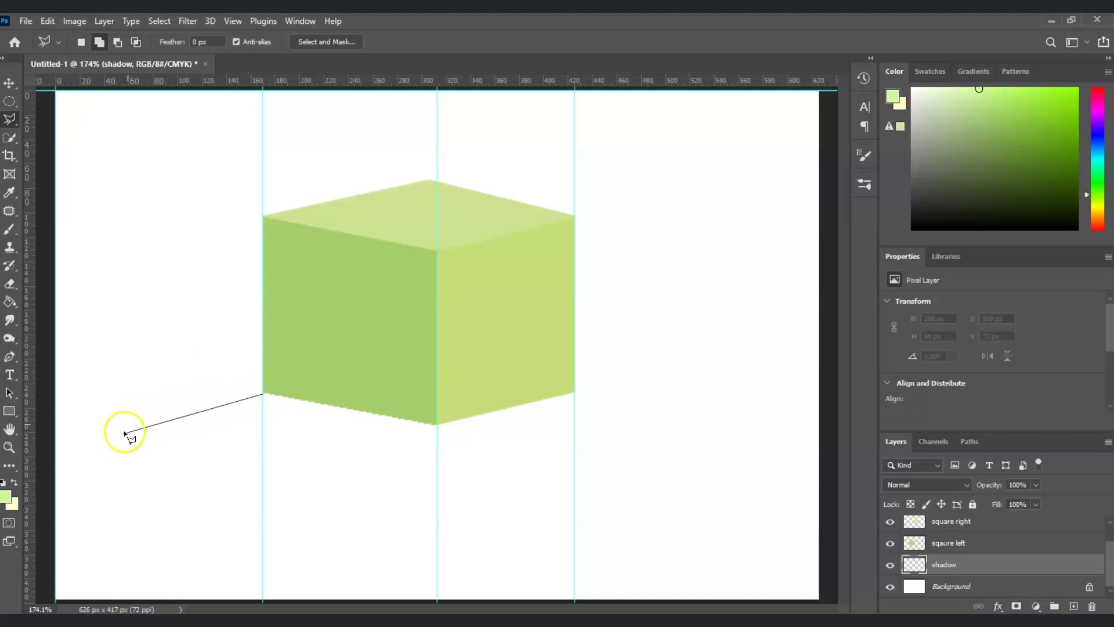
left_click(204, 540)
left_click(435, 424)
left_click(266, 392)
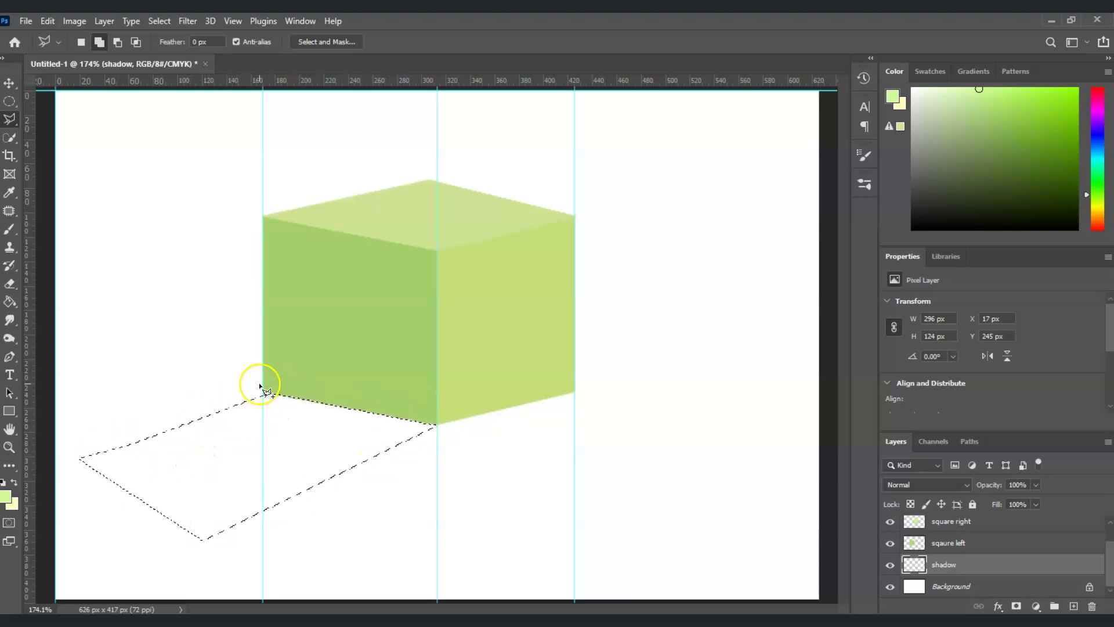
key("b")
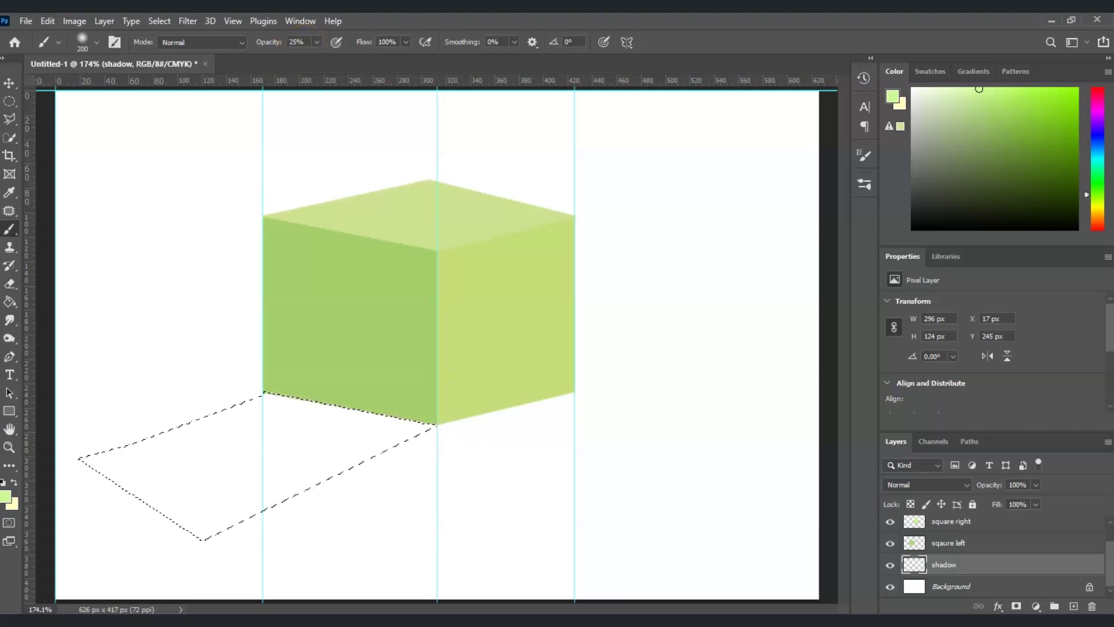
Paint dark grey with a 200 px Soft Round brush at 25% opacity, darkest at the cube, then deselect
left_click(5, 499)
mouse_move(662, 305)
left_mouse_down()
mouse_move(602, 354)
mouse_move(627, 353)
mouse_move(608, 375)
left_mouse_up()
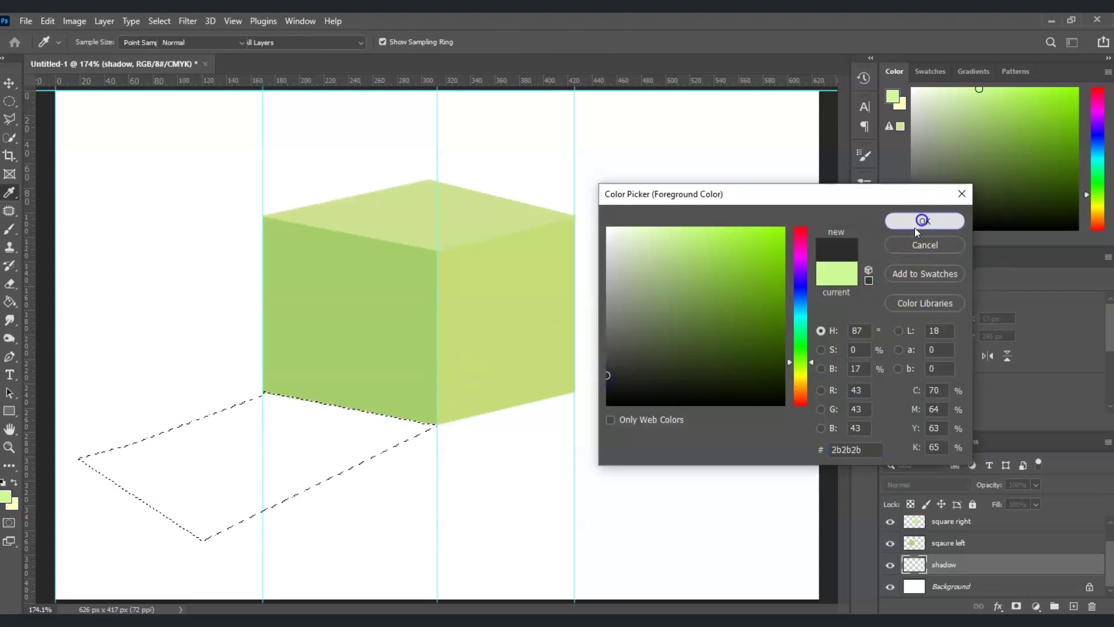
left_click(924, 221)
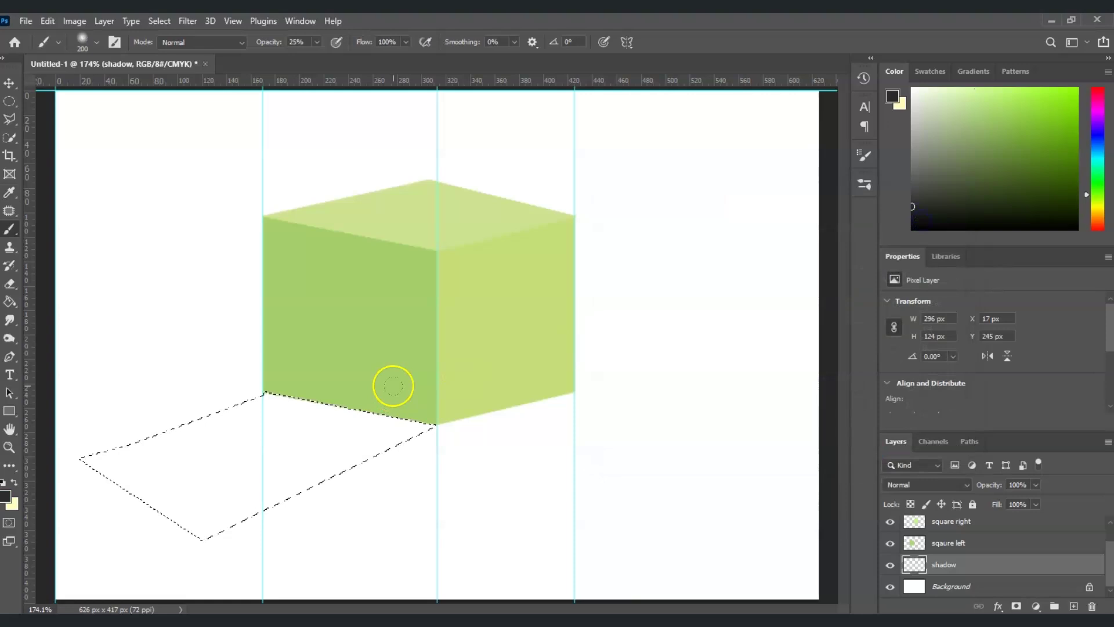
left_click(98, 41)
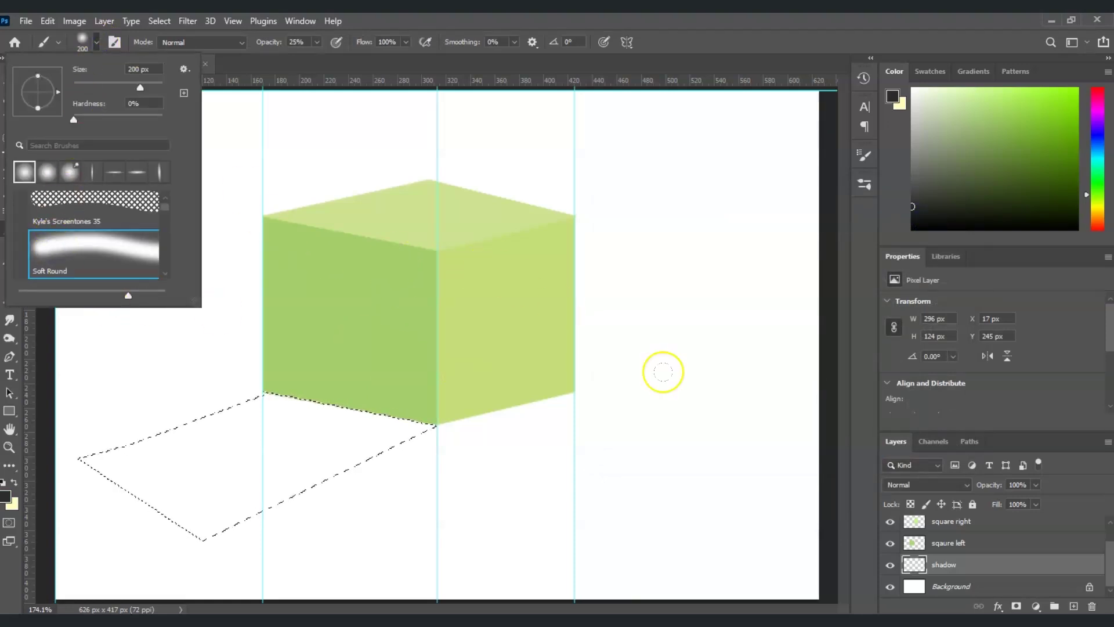
left_click(947, 564)
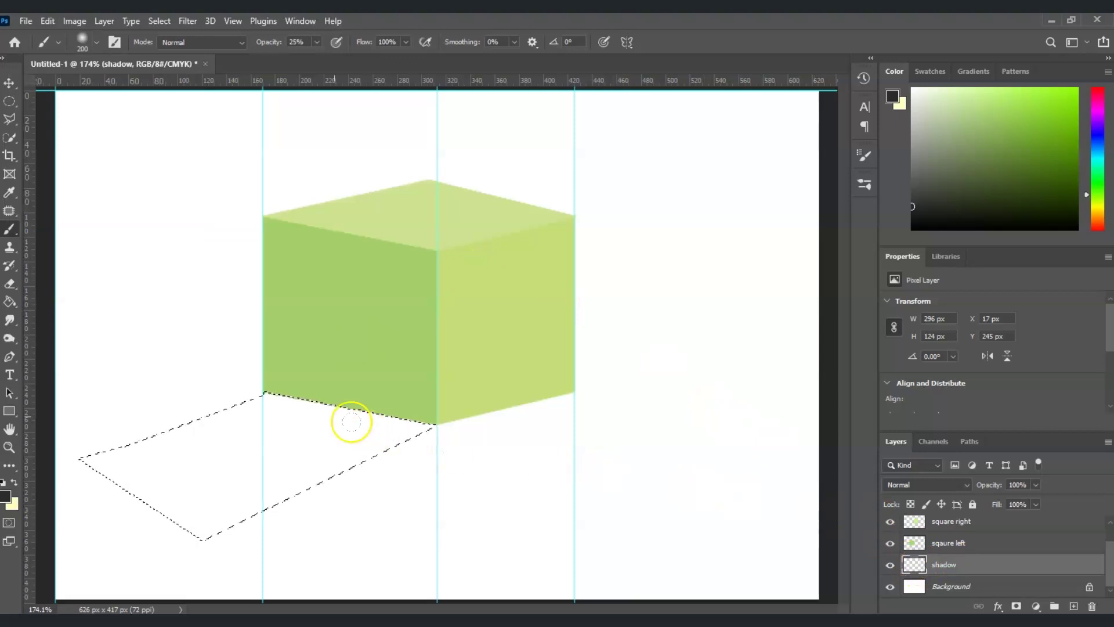
mouse_move(376, 343)
left_mouse_down()
mouse_move(326, 349)
mouse_move(289, 364)
left_mouse_up()
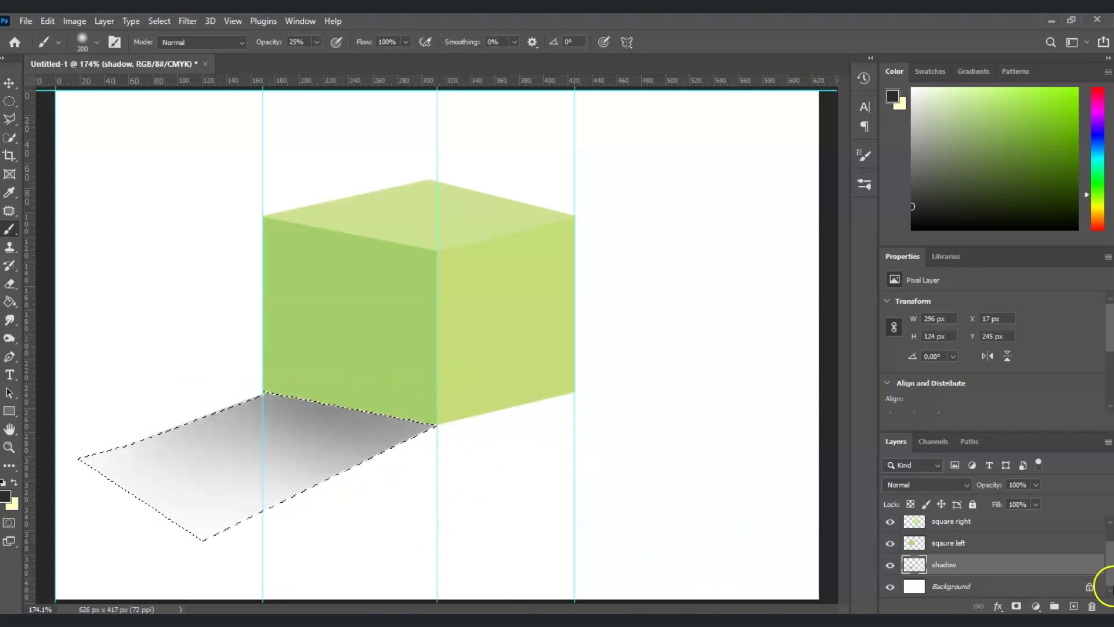
key("ctrl+d")
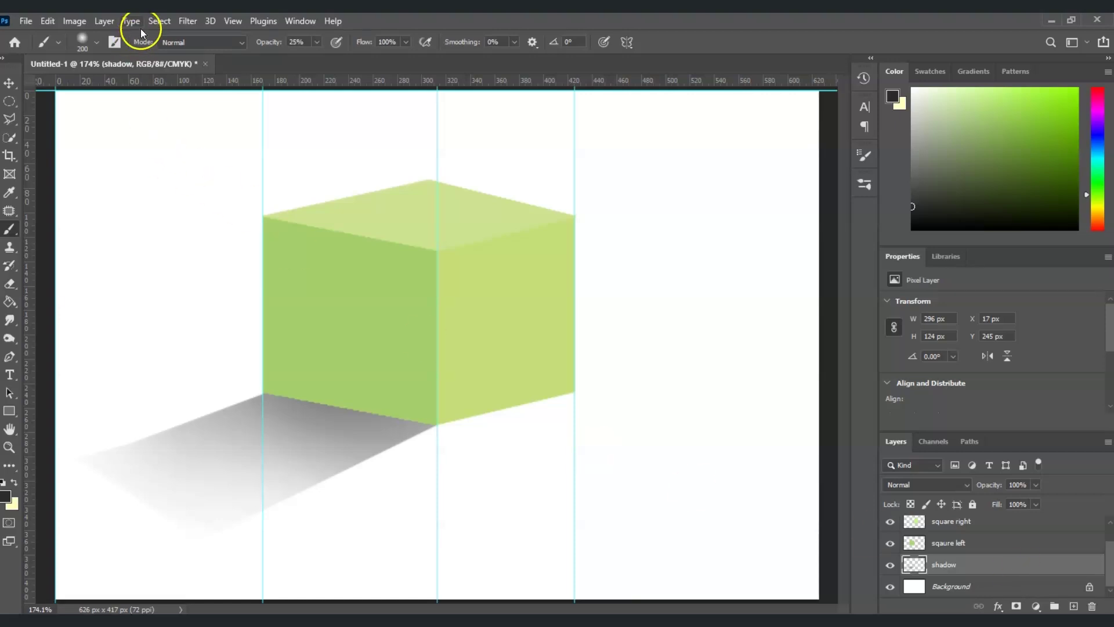
Apply a Gaussian Blur with a 2-pixel radius to the shadow layer
left_click(185, 22)
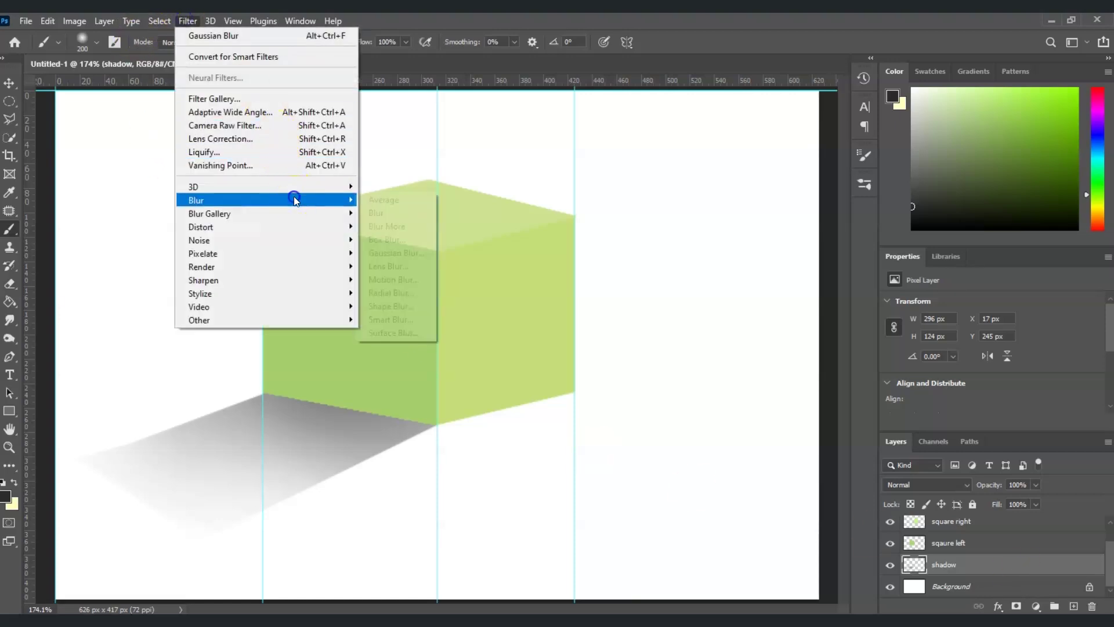
mouse_move(294, 200)
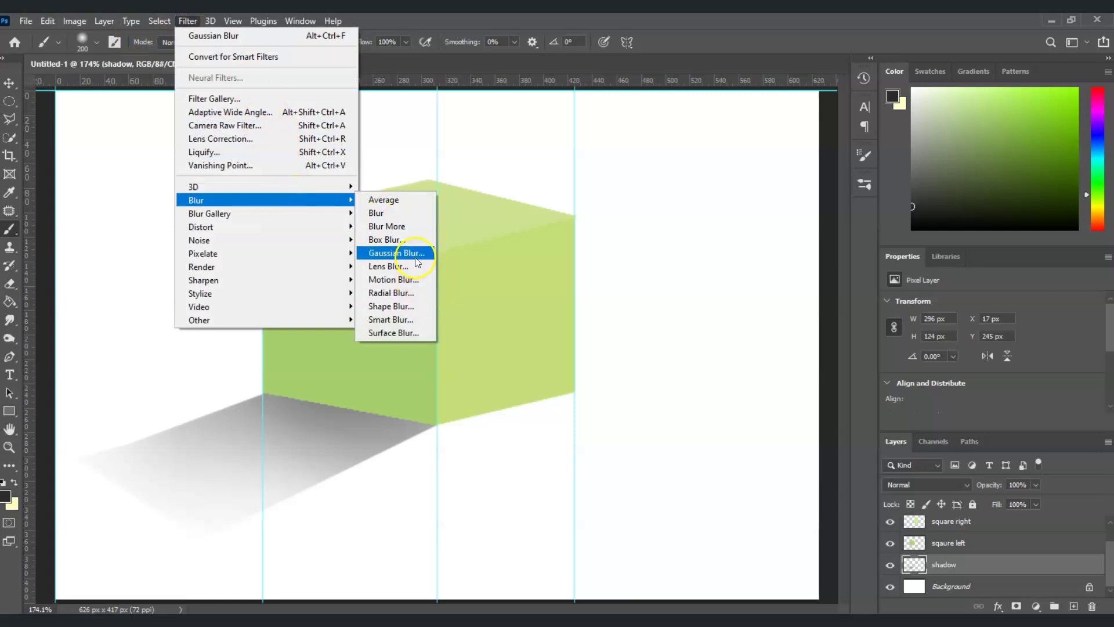
left_click(419, 253)
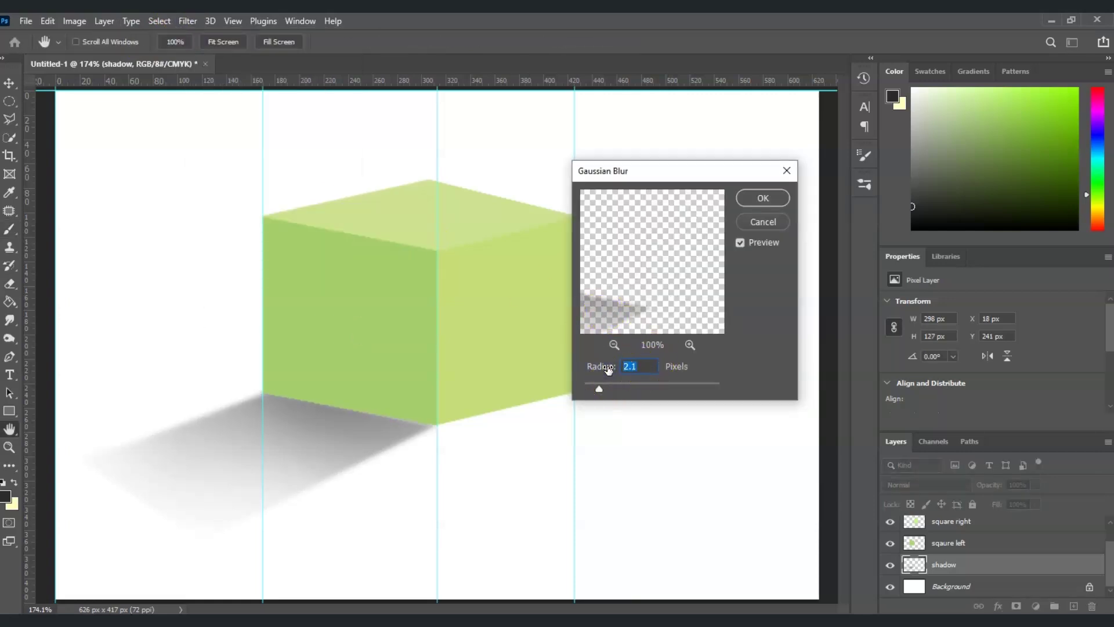
left_click(778, 199)
Transform the shadow to 299 × 116 px at X 30, Y 237, tucked under the cube
key("b")
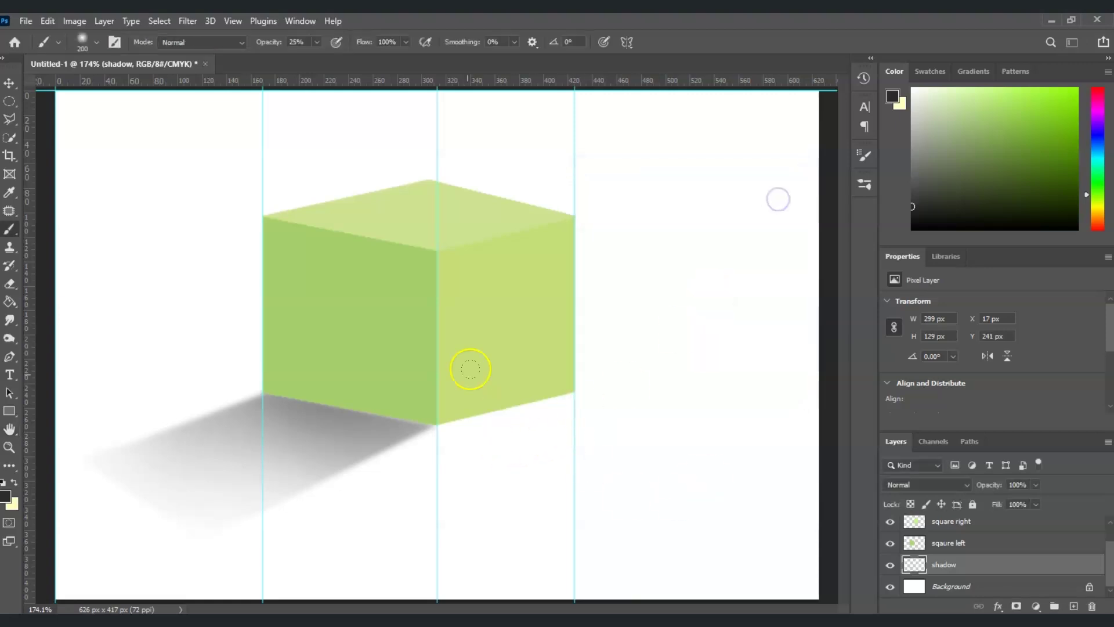
left_click(955, 571)
key("ctrl+t")
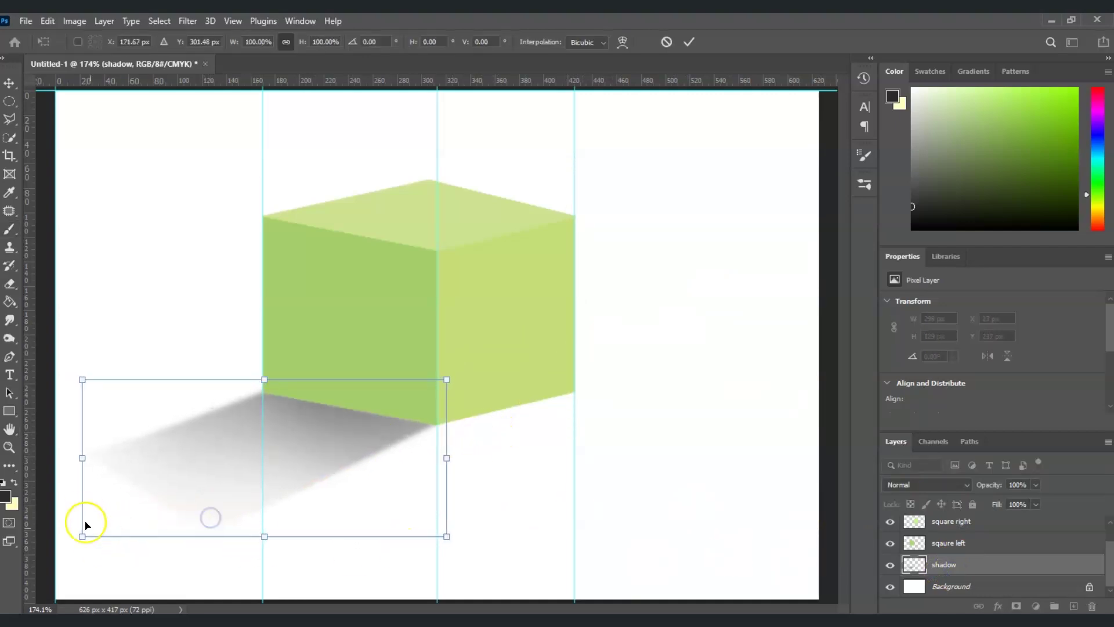
left_click_drag(258, 541, 261, 523)
left_click_drag(185, 423, 192, 424)
key("Return")
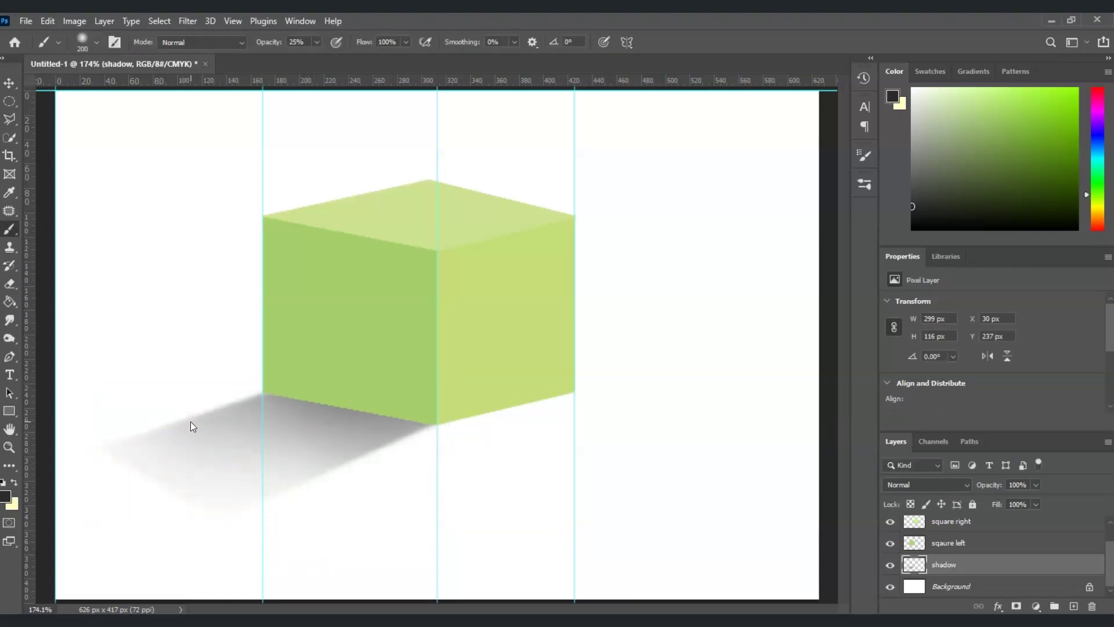